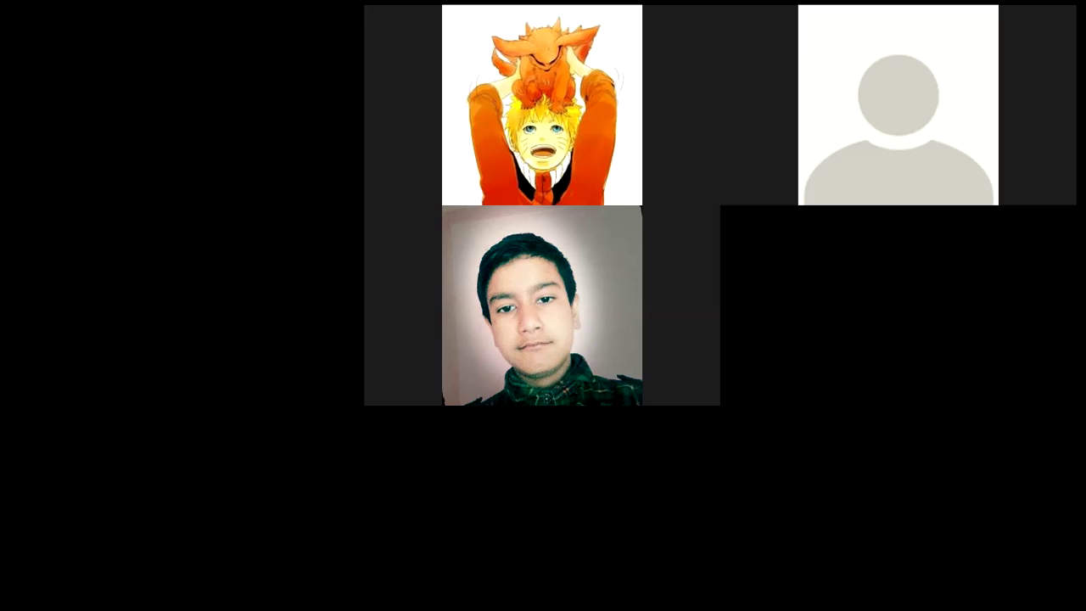
# - Look through the class 8 playlist on the video page, from its first entries to its last ones
pyautogui.press('Escape')
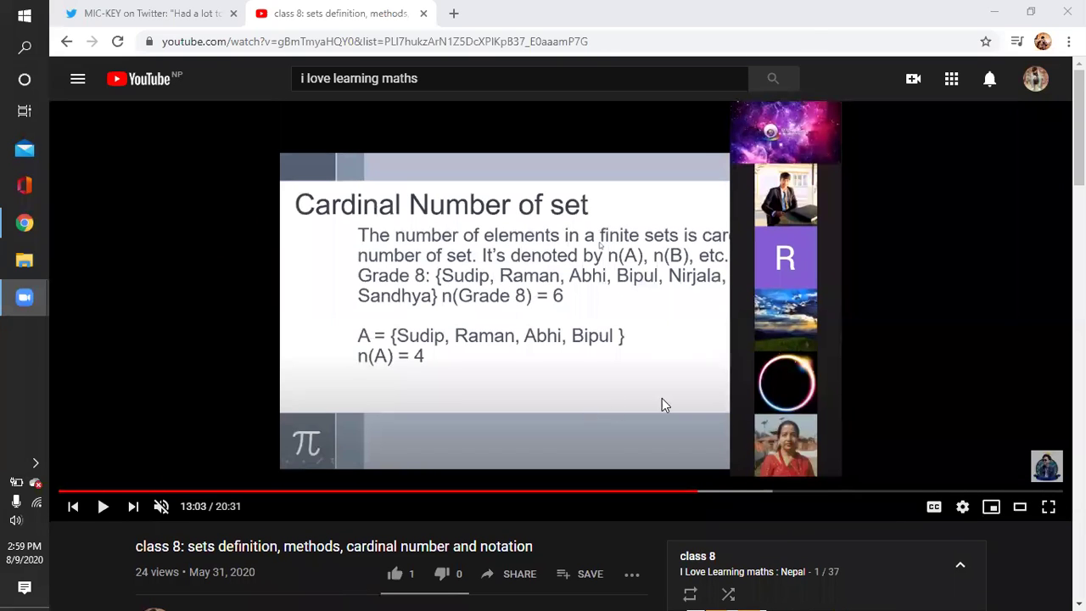
pyautogui.scroll(-5, 653, 403)
pyautogui.scroll(-5, 791, 396)
pyautogui.scroll(-7, 791, 395)
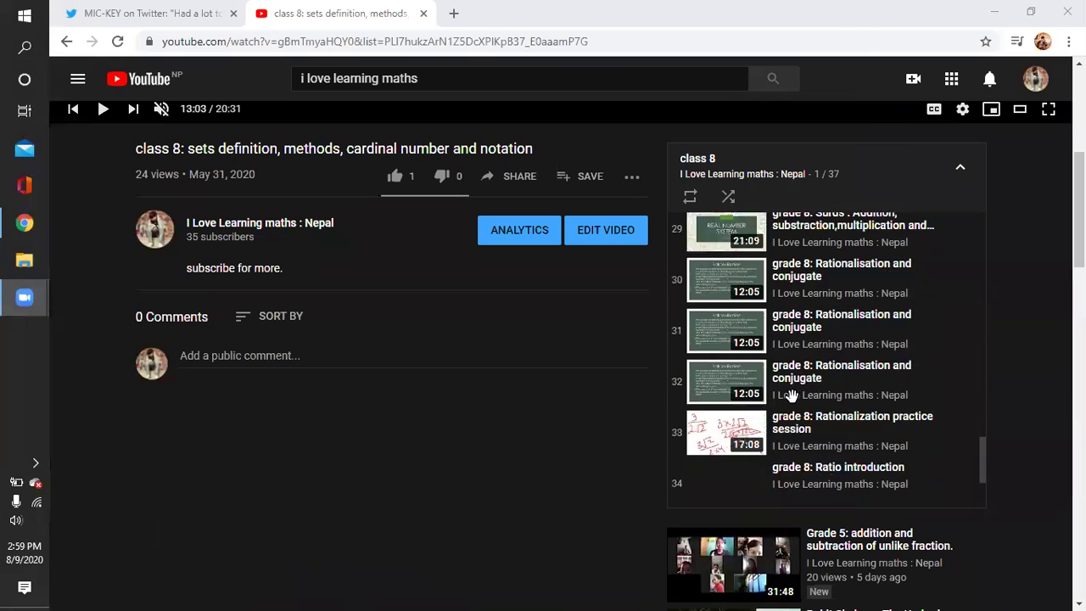
pyautogui.scroll(15, 791, 395)
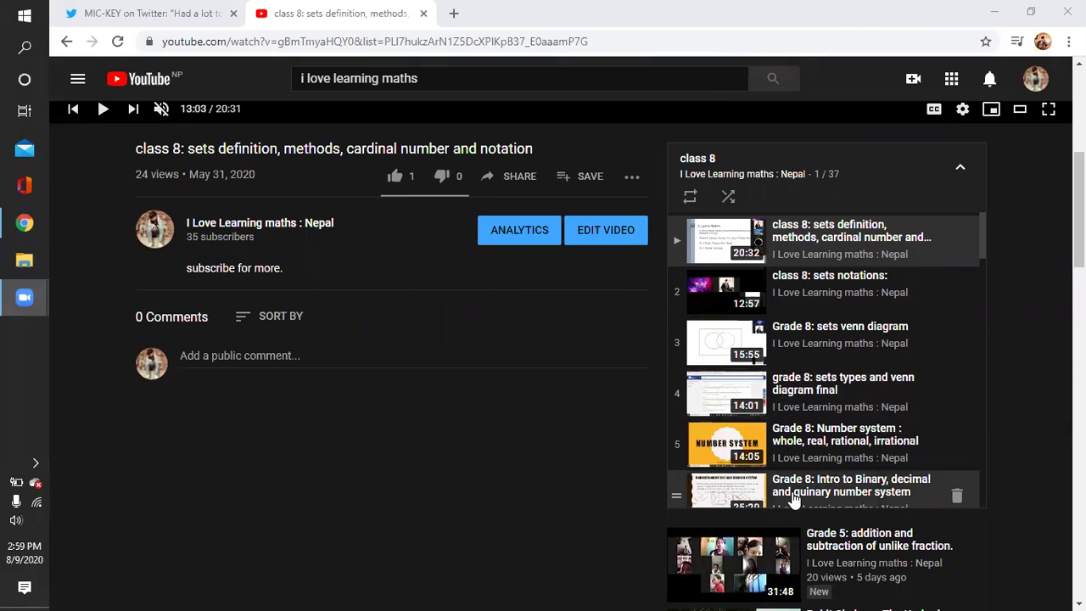
pyautogui.scroll(3, 255, 500)
pyautogui.scroll(2, 407, 469)
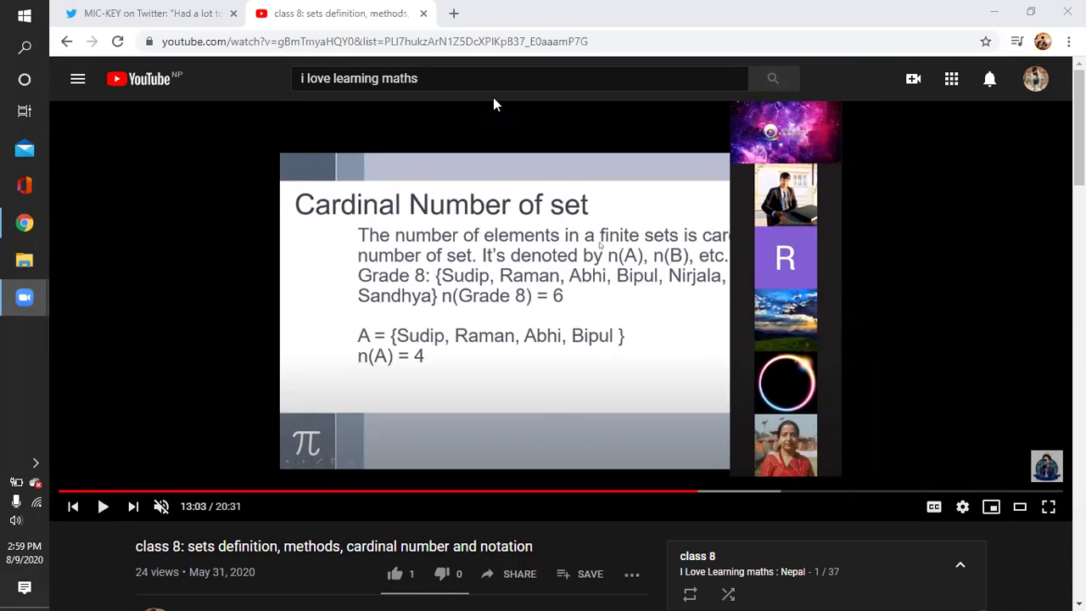
# - Search for google classroom in a new browser tab and open Google Classroom with the second listed Google account
pyautogui.click(453, 13)
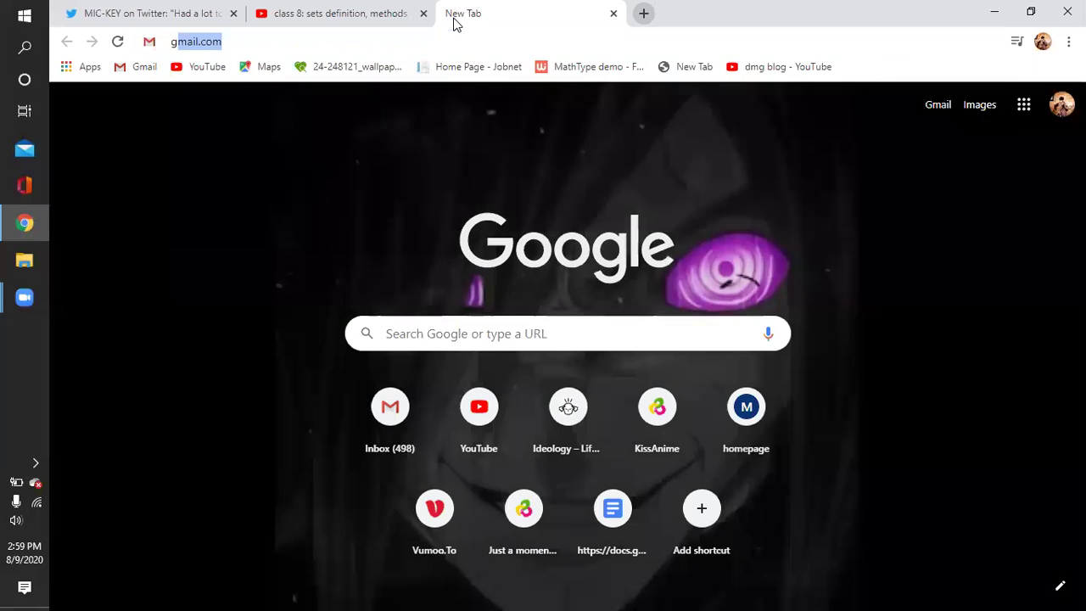
pyautogui.write('google classroom')
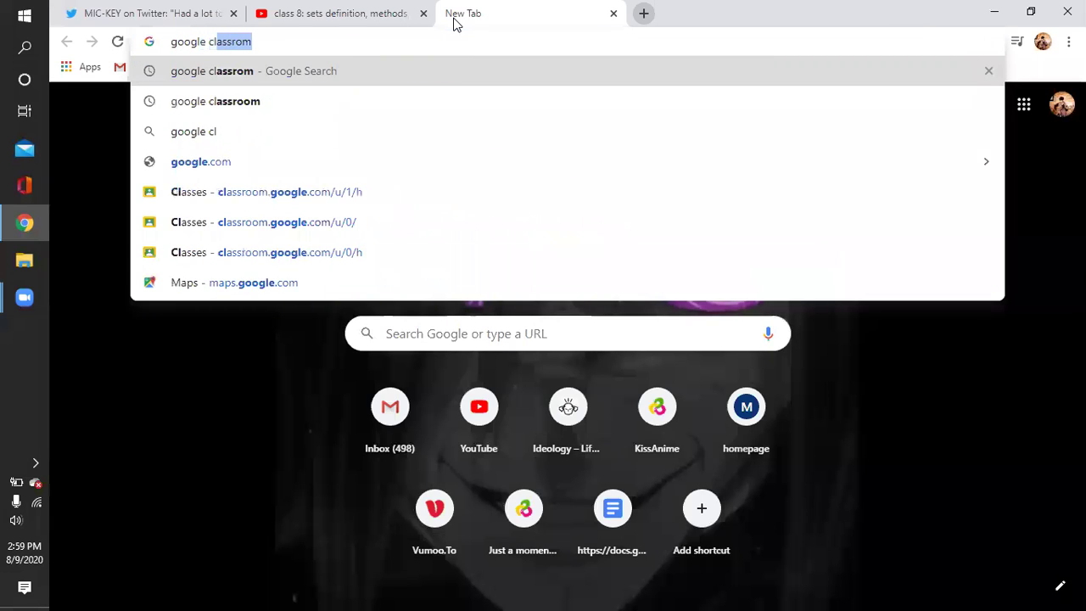
pyautogui.press('Return')
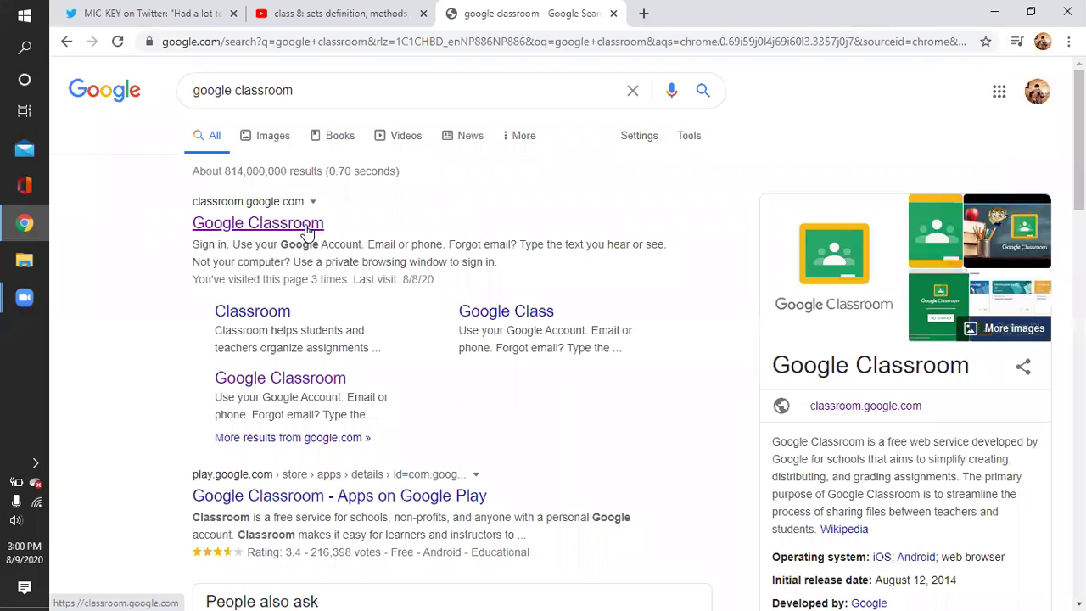
pyautogui.click(307, 231)
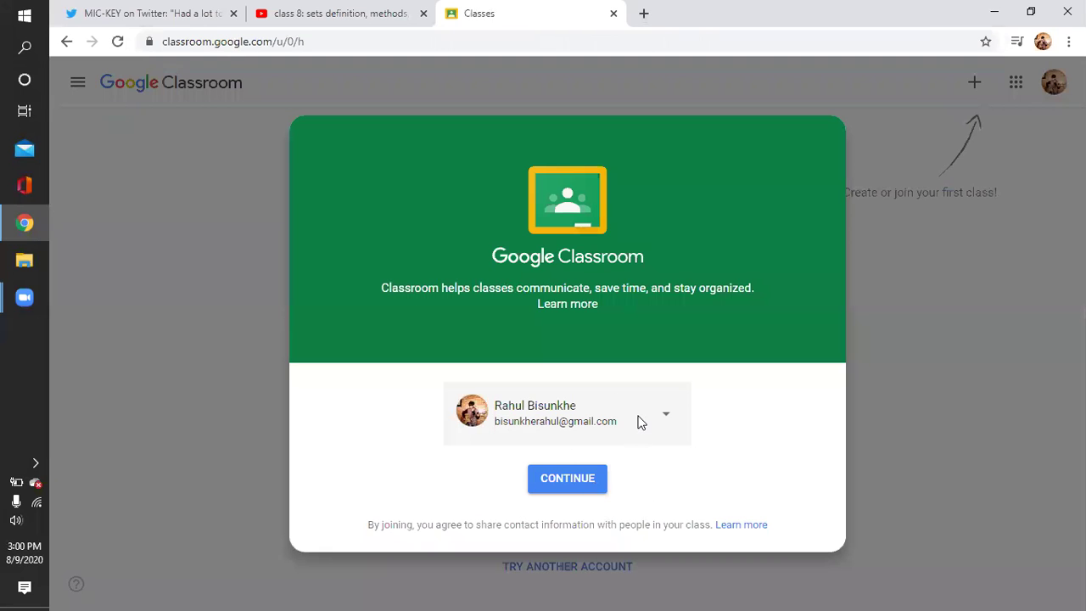
pyautogui.click(666, 416)
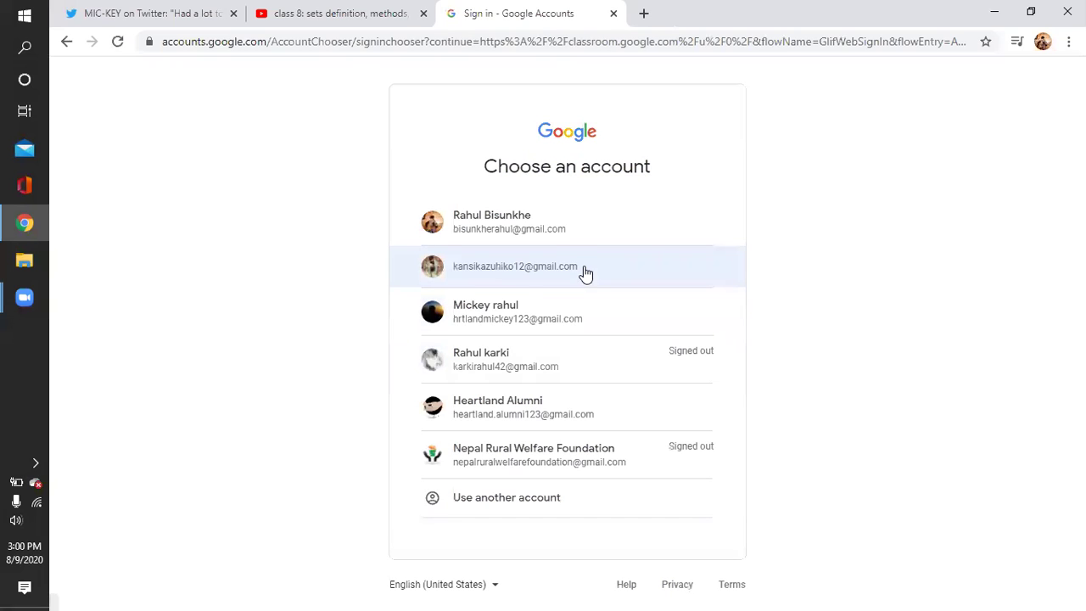
pyautogui.click(584, 271)
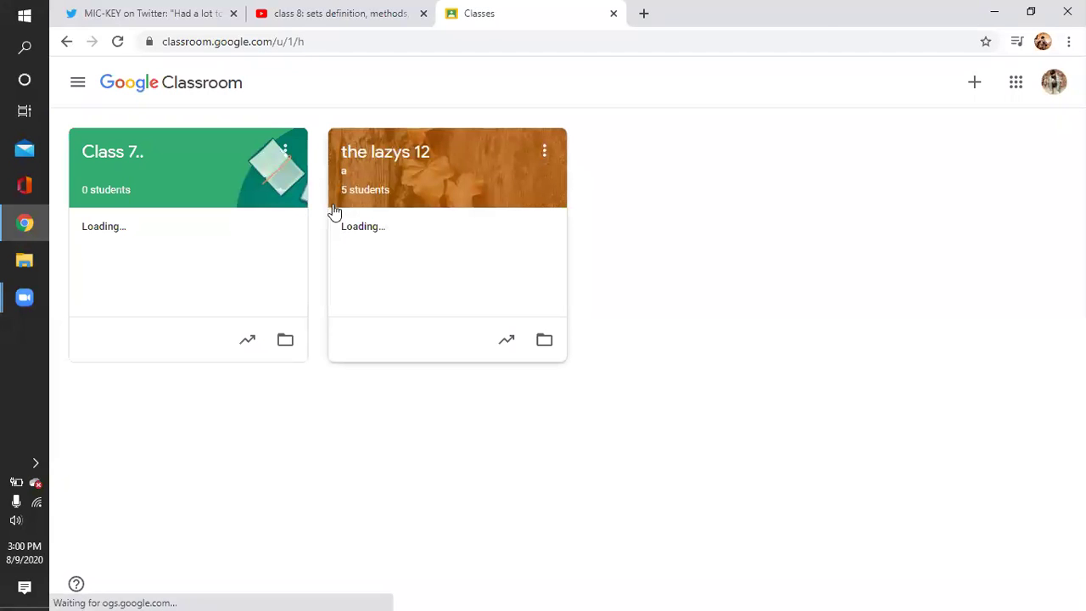
# - Start creating a class and accept the notice about not using Classroom at a school with students
pyautogui.click(977, 88)
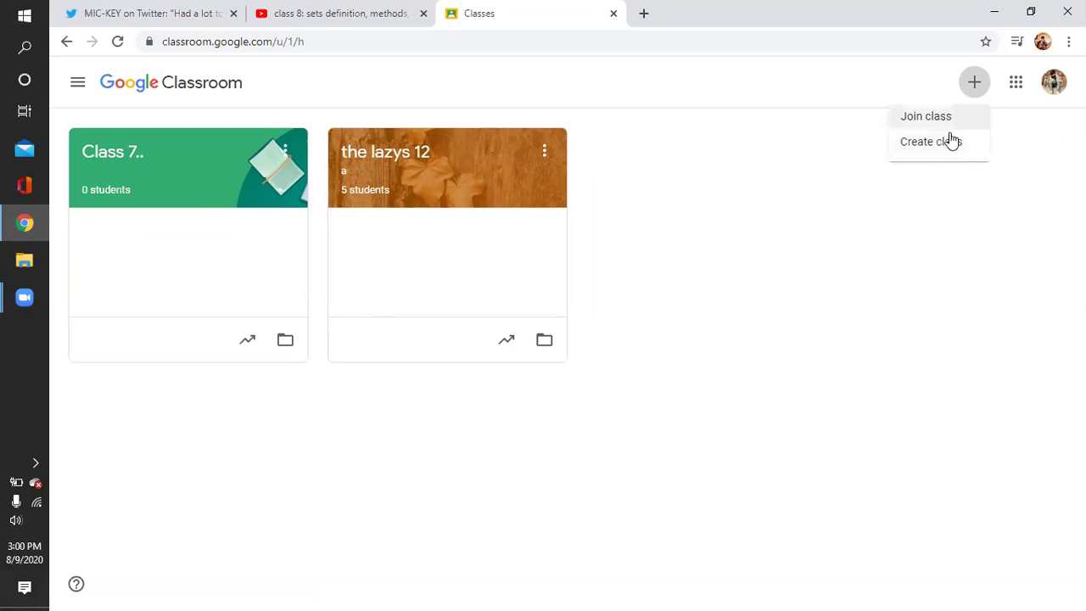
pyautogui.click(951, 141)
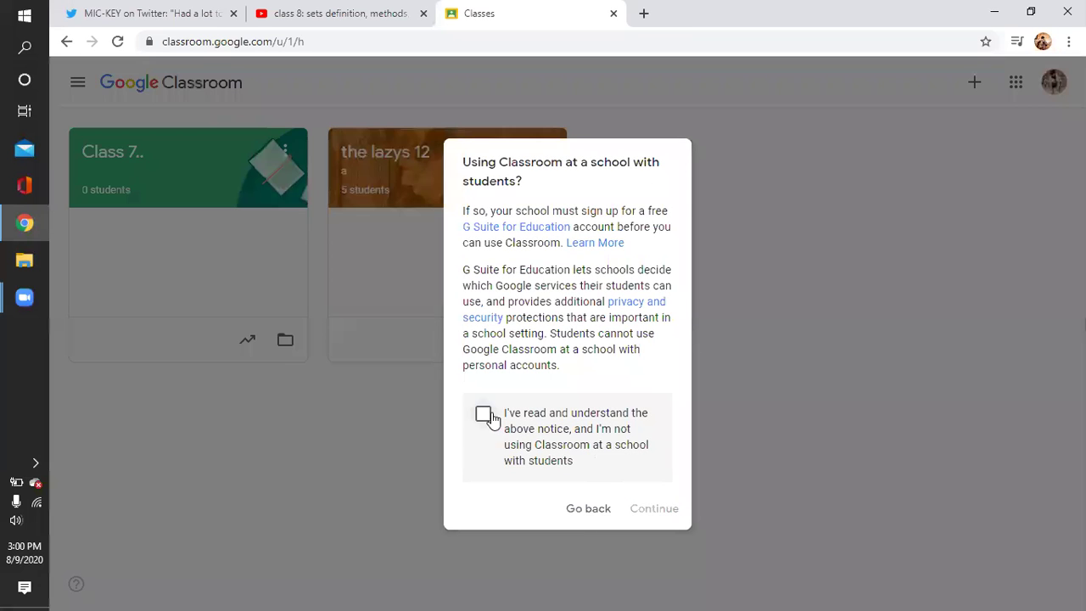
pyautogui.click(485, 415)
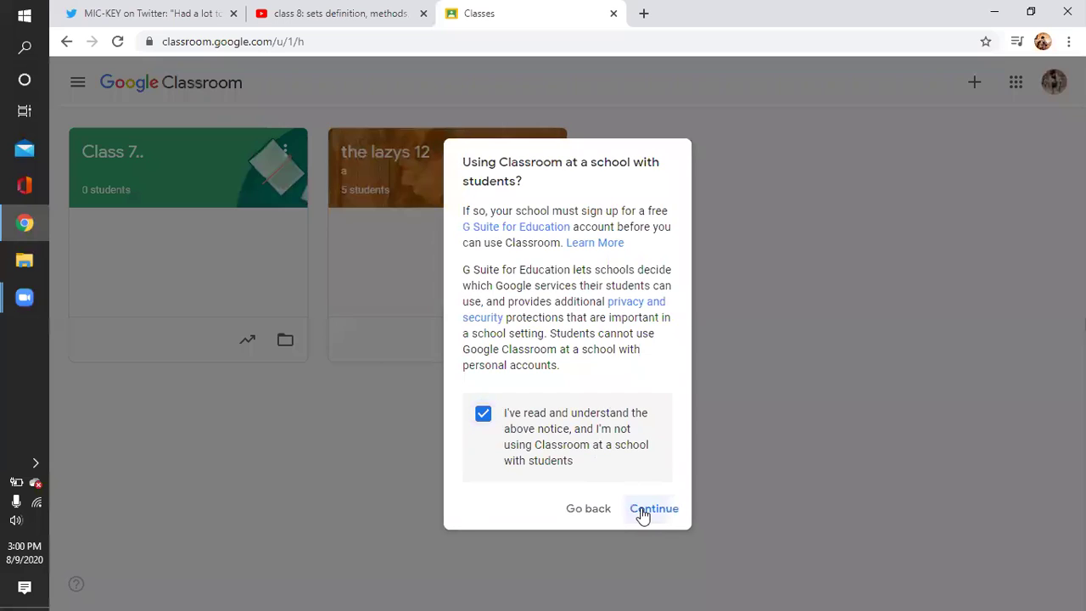
pyautogui.click(644, 511)
# - Create the class as "class 8" with section 0, subject "Mathmatics" and room 02, and dismiss the student invitation tip
pyautogui.write('class 8')
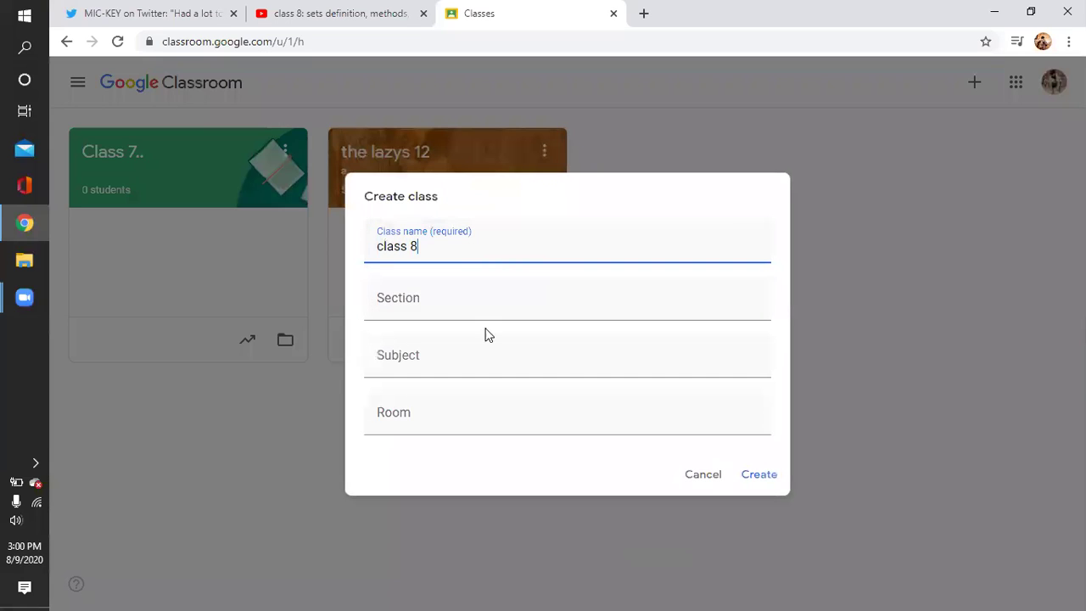
pyautogui.press('Tab')
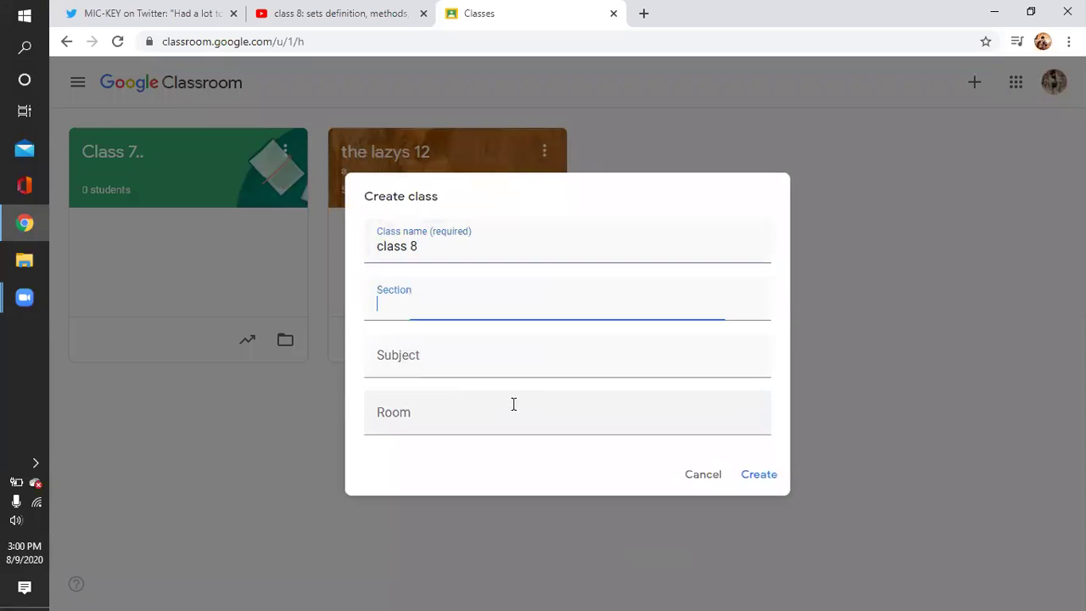
pyautogui.write('0')
pyautogui.press('Tab')
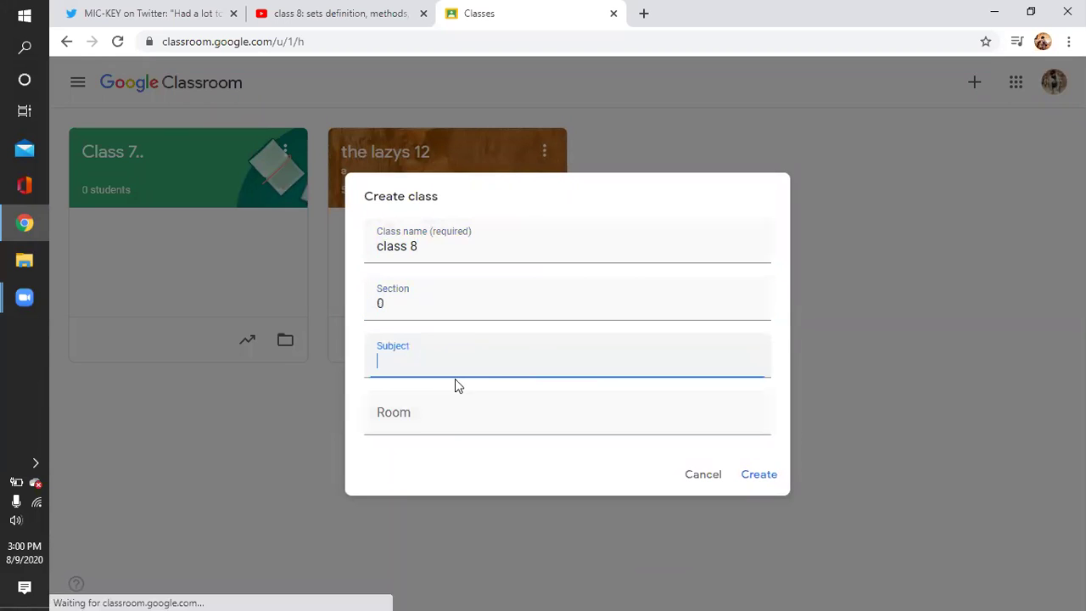
pyautogui.write('Math')
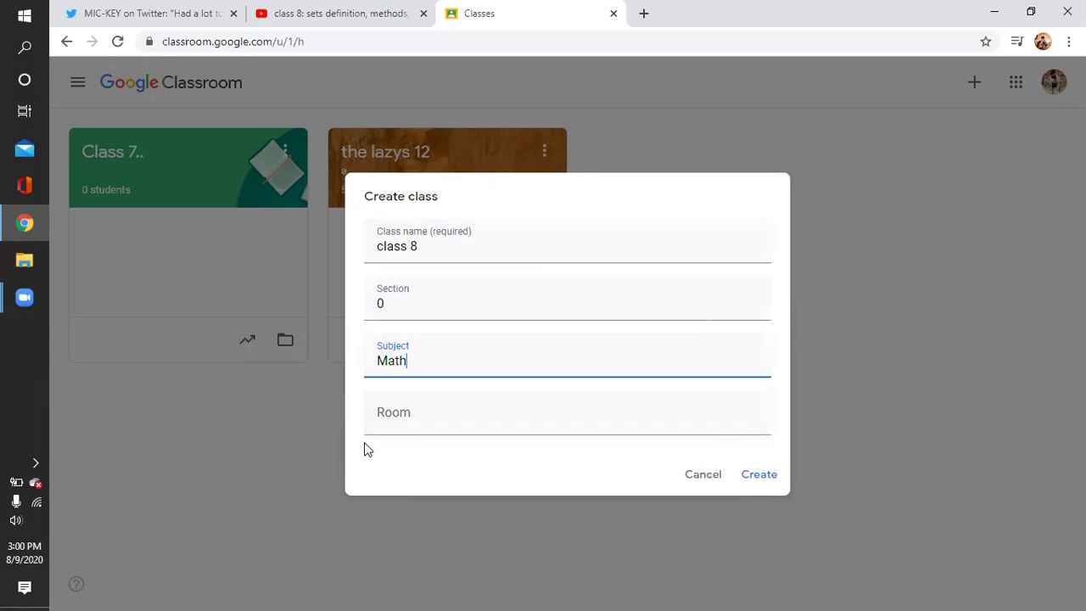
pyautogui.write('matics')
pyautogui.press('Tab')
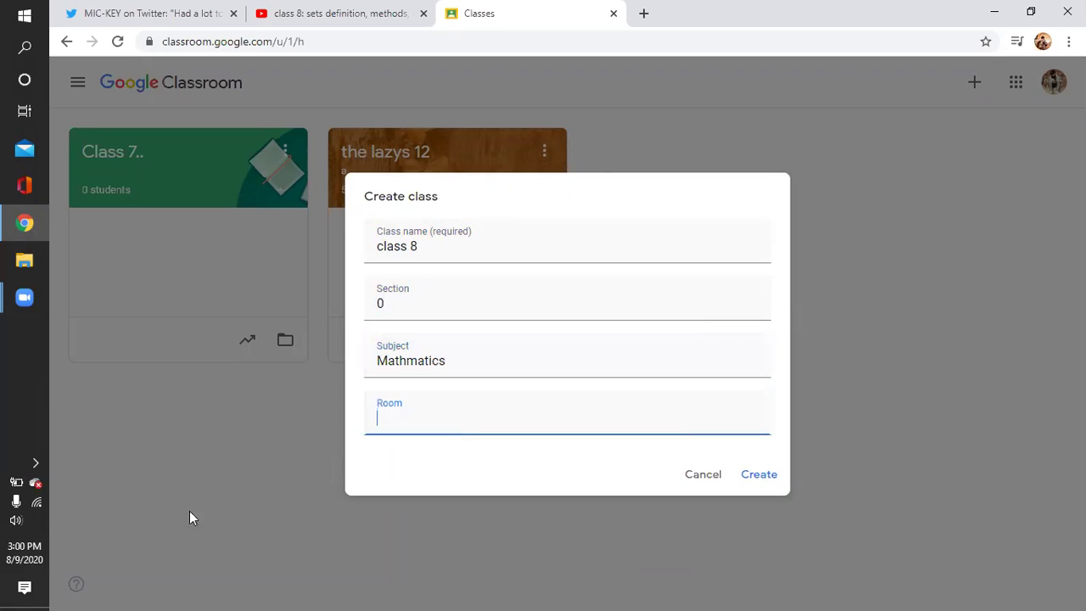
pyautogui.write('01')
pyautogui.press('BackSpace')
pyautogui.write('2')
pyautogui.click(768, 479)
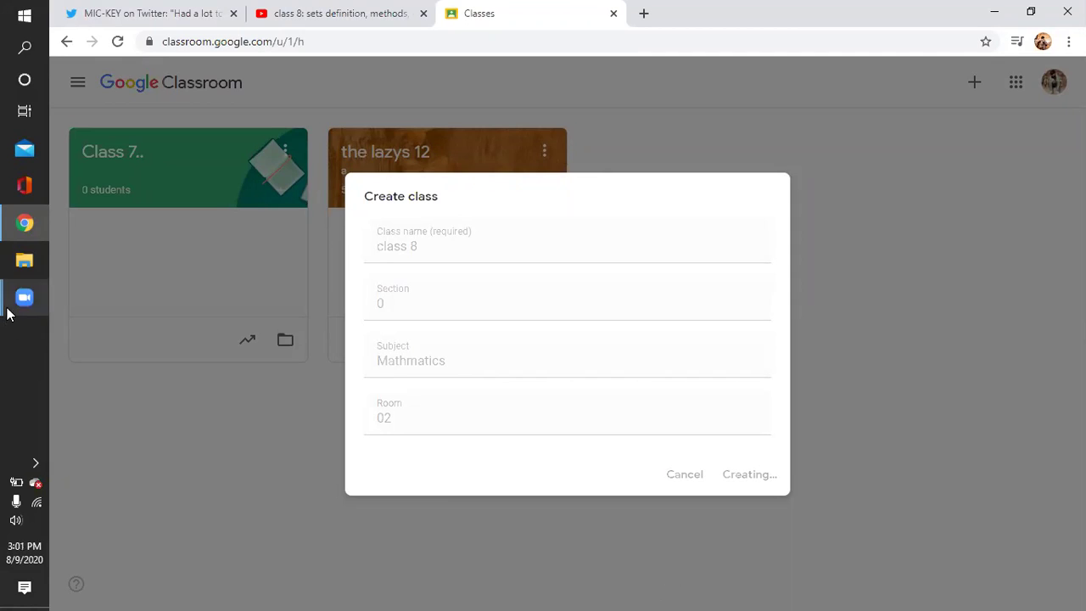
pyautogui.moveTo(24, 297)
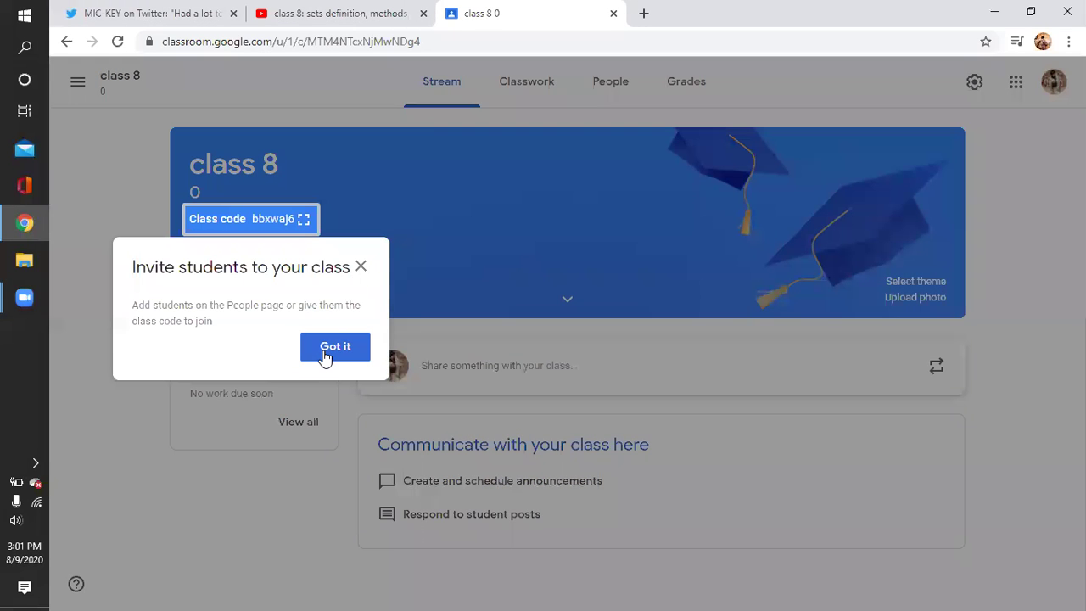
pyautogui.click(331, 355)
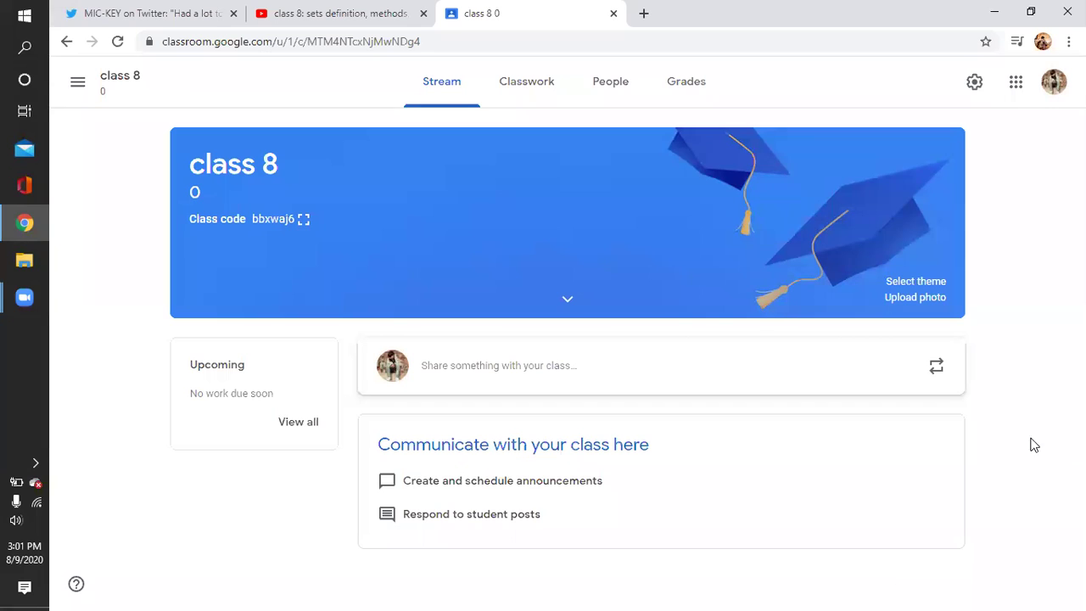
# - Annotate the shared screen with a red flowchart of three vertically connected boxes, the uppermost labelled T and the lowest labelled E
pyautogui.click(24, 296)
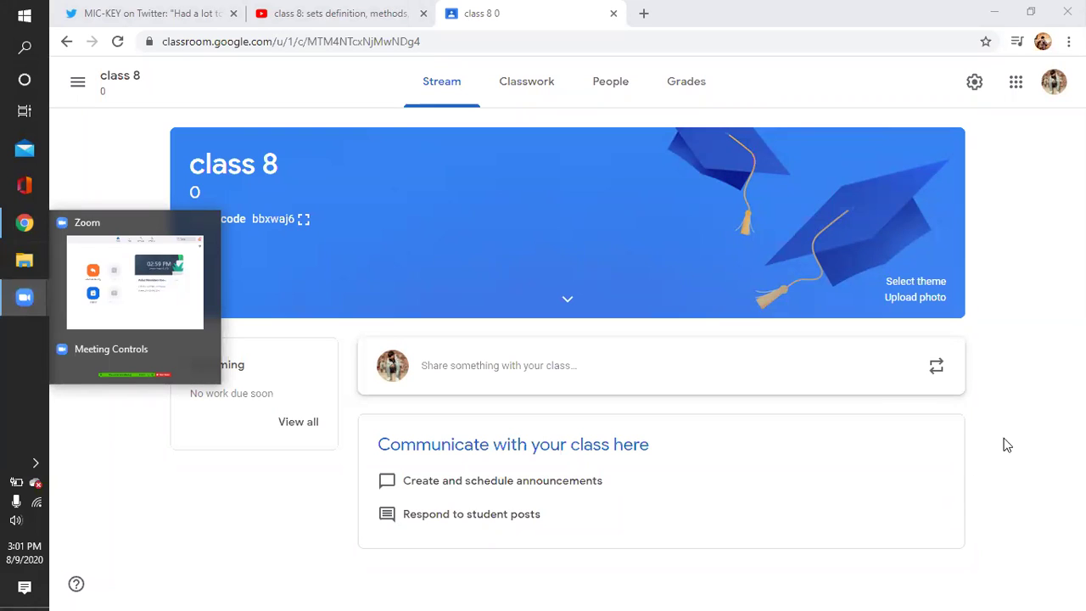
pyautogui.click(1011, 404)
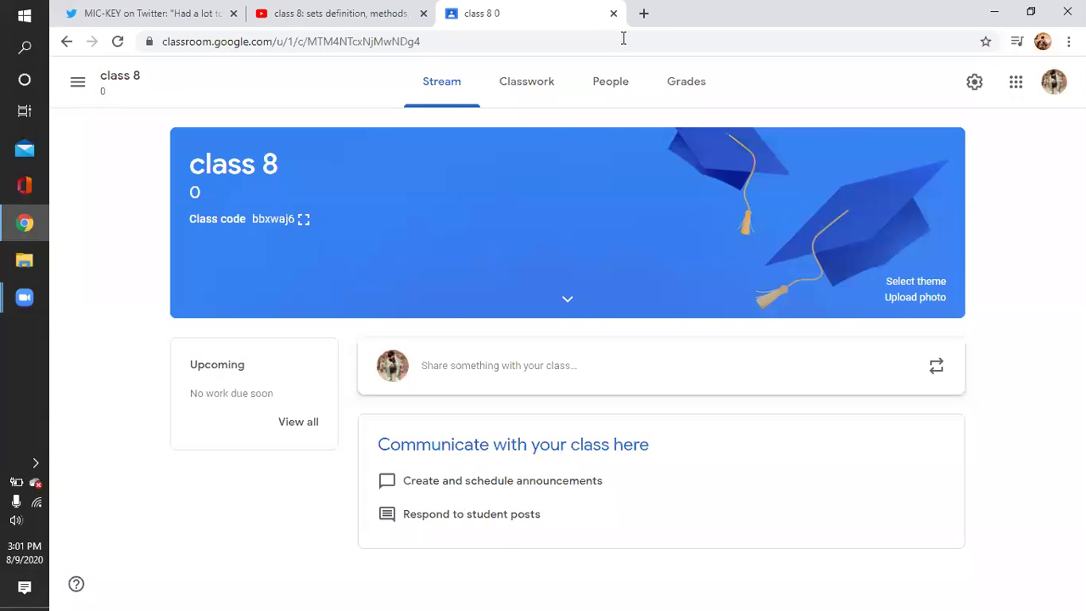
pyautogui.moveTo(325, 294); pyautogui.dragTo(513, 288)
pyautogui.moveTo(347, 174)
pyautogui.mouseDown()
pyautogui.moveTo(528, 173)
pyautogui.moveTo(509, 282)
pyautogui.mouseUp()
pyautogui.moveTo(374, 244)
pyautogui.mouseDown()
pyautogui.moveTo(441, 189)
pyautogui.moveTo(430, 260)
pyautogui.mouseUp()
pyautogui.moveTo(406, 310)
pyautogui.mouseDown()
pyautogui.moveTo(341, 376)
pyautogui.moveTo(543, 400)
pyautogui.moveTo(540, 487)
pyautogui.moveTo(331, 454)
pyautogui.moveTo(316, 382)
pyautogui.mouseUp()
pyautogui.moveTo(336, 421)
pyautogui.mouseDown()
pyautogui.moveTo(362, 467)
pyautogui.moveTo(416, 435)
pyautogui.moveTo(428, 465)
pyautogui.mouseUp()
pyautogui.moveTo(429, 416); pyautogui.dragTo(480, 439)
pyautogui.moveTo(469, 398); pyautogui.dragTo(470, 431)
pyautogui.moveTo(428, 495); pyautogui.dragTo(428, 515)
pyautogui.moveTo(358, 527)
pyautogui.mouseDown()
pyautogui.moveTo(538, 529)
pyautogui.moveTo(514, 586)
pyautogui.moveTo(366, 573)
pyautogui.moveTo(376, 533)
pyautogui.moveTo(392, 547)
pyautogui.moveTo(385, 580)
pyautogui.moveTo(413, 563)
pyautogui.mouseUp()
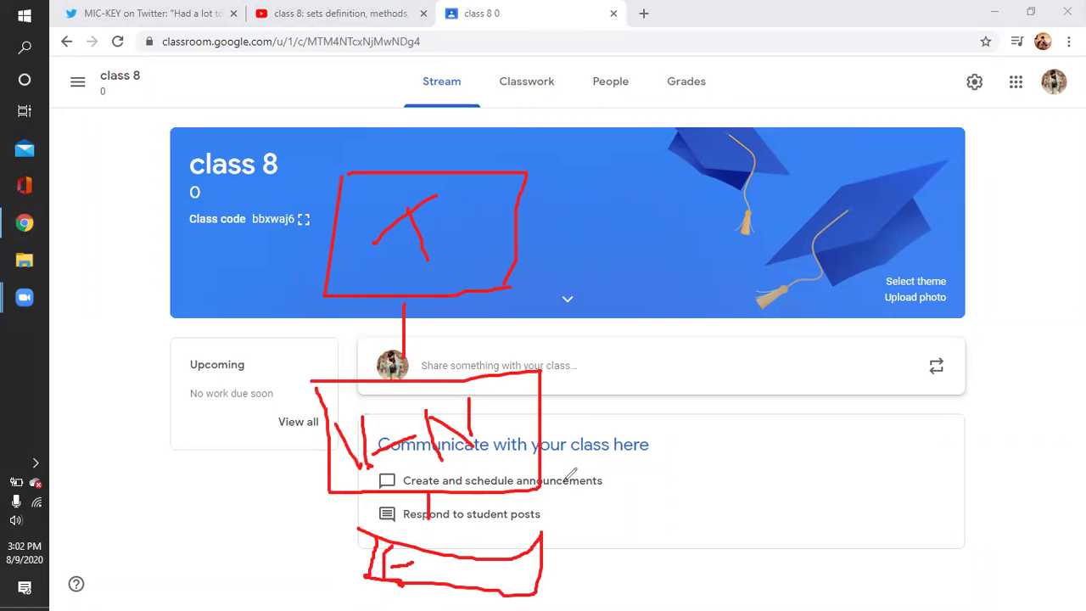
# - Draw a curved arrow from the lowest box to a new large lettered box, and add an arrowhead above the lowest box
pyautogui.moveTo(451, 599)
pyautogui.mouseDown()
pyautogui.moveTo(632, 583)
pyautogui.moveTo(734, 480)
pyautogui.moveTo(735, 509)
pyautogui.mouseUp()
pyautogui.moveTo(653, 444)
pyautogui.mouseDown()
pyautogui.moveTo(865, 408)
pyautogui.moveTo(813, 312)
pyautogui.moveTo(651, 294)
pyautogui.moveTo(574, 393)
pyautogui.moveTo(649, 432)
pyautogui.mouseUp()
pyautogui.moveTo(617, 355)
pyautogui.mouseDown()
pyautogui.moveTo(625, 399)
pyautogui.moveTo(659, 416)
pyautogui.moveTo(653, 386)
pyautogui.moveTo(687, 419)
pyautogui.mouseUp()
pyautogui.moveTo(736, 371); pyautogui.dragTo(705, 410)
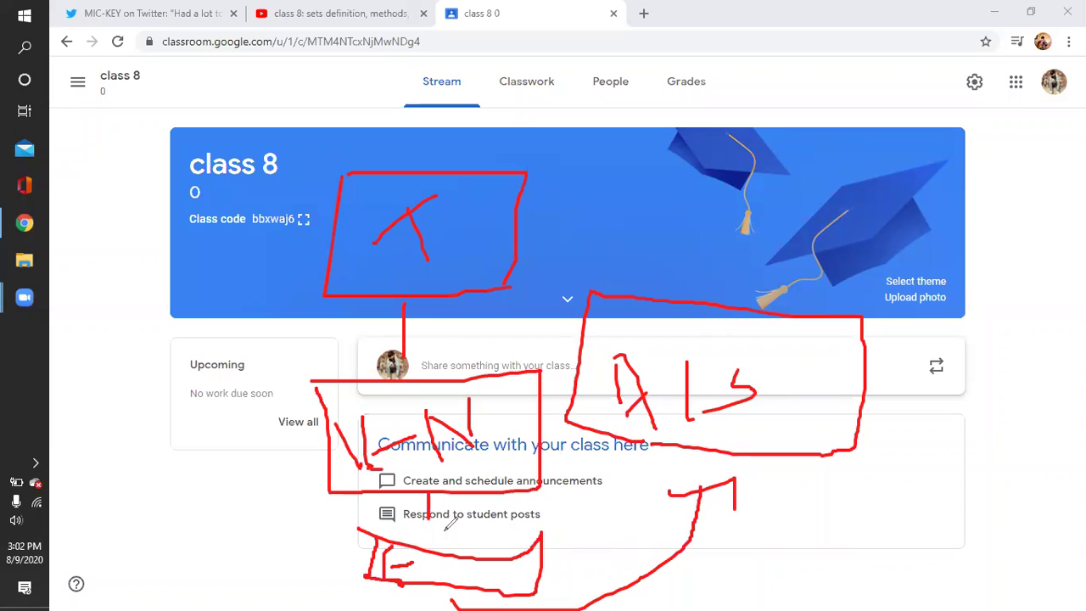
pyautogui.moveTo(412, 523); pyautogui.dragTo(428, 547)
pyautogui.moveTo(733, 364)
pyautogui.mouseDown()
pyautogui.moveTo(728, 429)
pyautogui.moveTo(752, 377)
pyautogui.moveTo(743, 389)
pyautogui.mouseUp()
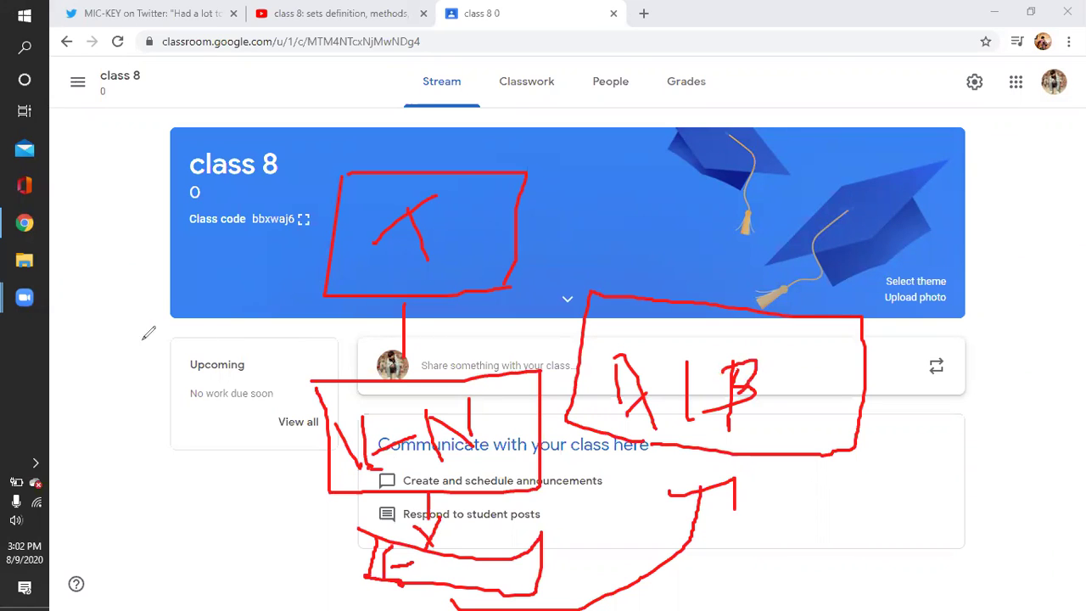
# - Draw an arrow up from the large box to a handwritten label and another arrow from that label to an S
pyautogui.moveTo(689, 214); pyautogui.dragTo(704, 291)
pyautogui.moveTo(685, 212)
pyautogui.mouseDown()
pyautogui.moveTo(669, 245)
pyautogui.moveTo(725, 243)
pyautogui.mouseUp()
pyautogui.moveTo(686, 166)
pyautogui.mouseDown()
pyautogui.moveTo(679, 181)
pyautogui.moveTo(717, 205)
pyautogui.mouseUp()
pyautogui.moveTo(750, 167); pyautogui.dragTo(747, 206)
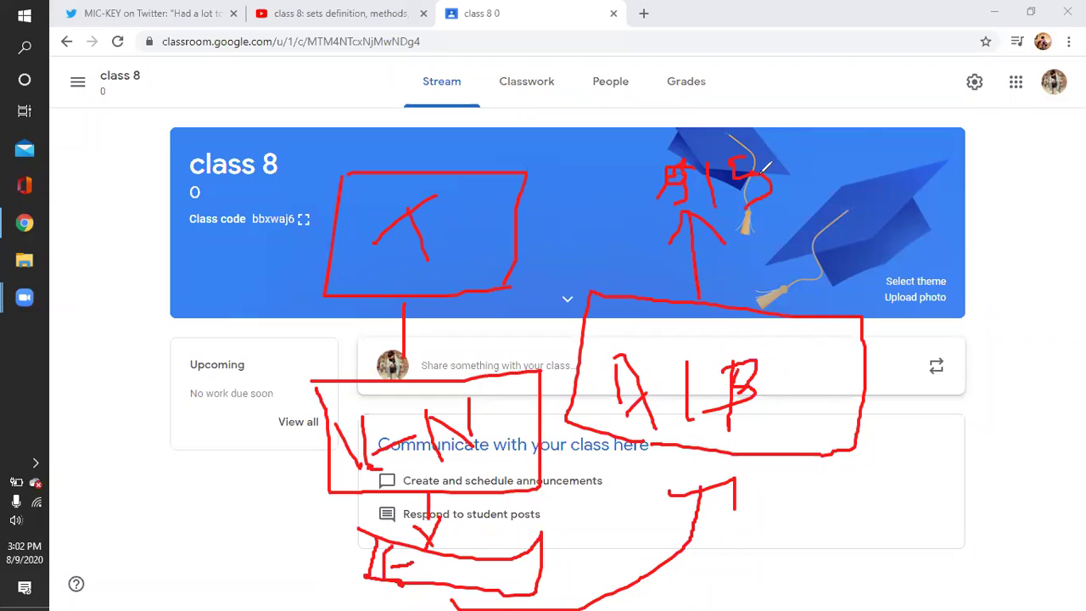
pyautogui.moveTo(787, 173)
pyautogui.mouseDown()
pyautogui.moveTo(885, 134)
pyautogui.moveTo(870, 186)
pyautogui.mouseUp()
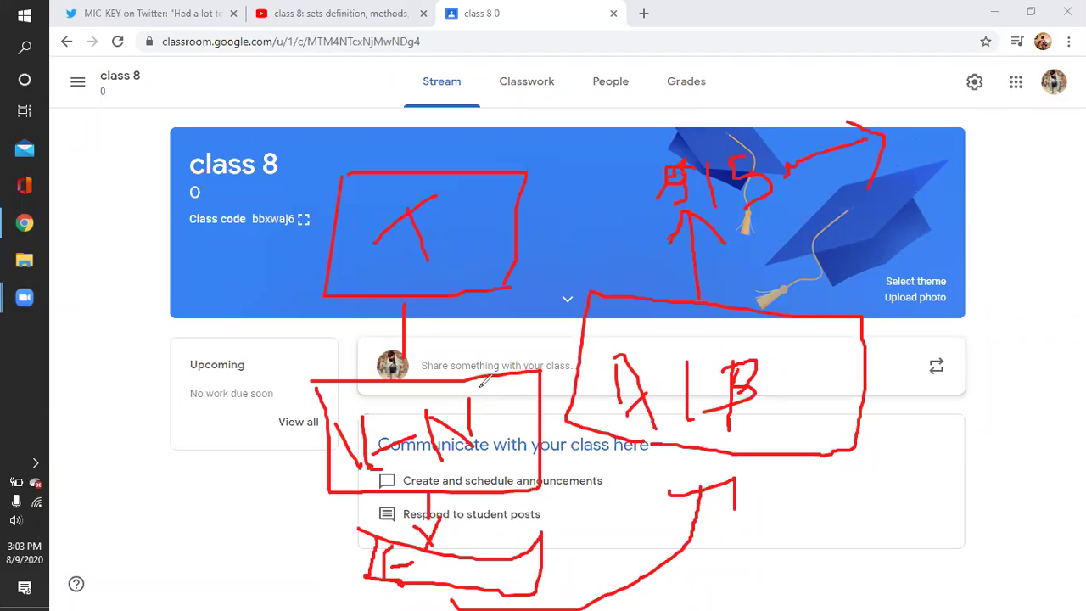
pyautogui.moveTo(767, 289); pyautogui.dragTo(767, 329)
pyautogui.moveTo(939, 101)
pyautogui.mouseDown()
pyautogui.moveTo(901, 116)
pyautogui.moveTo(935, 145)
pyautogui.mouseUp()
pyautogui.moveTo(836, 168); pyautogui.dragTo(798, 314)
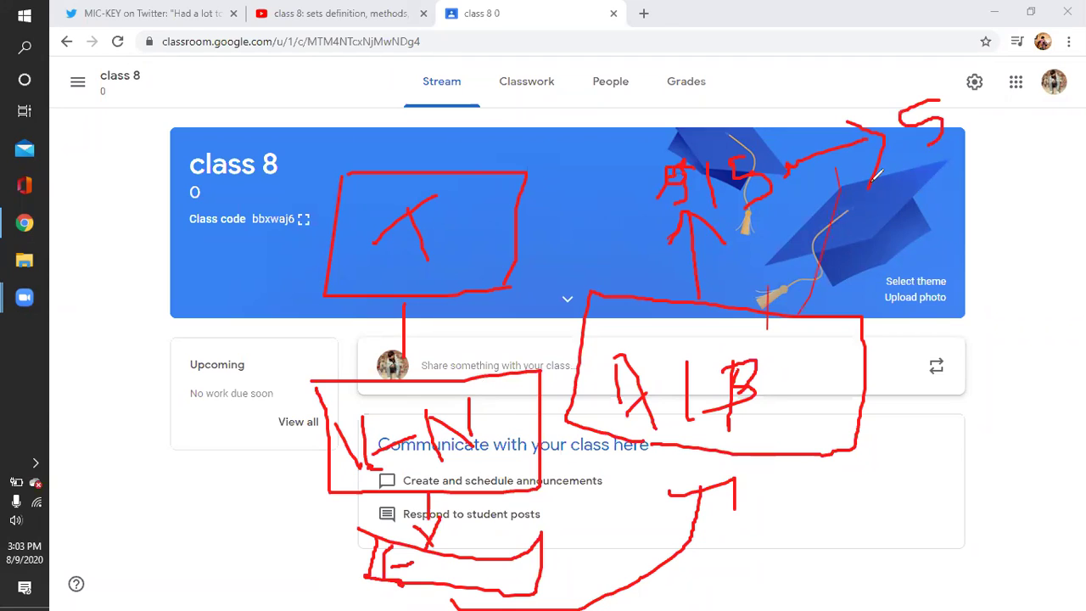
# - Loop large red strokes around the whole flowchart, and clear all the drawings from the screen
pyautogui.moveTo(360, 138)
pyautogui.mouseDown()
pyautogui.moveTo(310, 199)
pyautogui.moveTo(297, 551)
pyautogui.moveTo(519, 599)
pyautogui.moveTo(962, 467)
pyautogui.mouseUp()
pyautogui.moveTo(973, 413)
pyautogui.mouseDown()
pyautogui.moveTo(921, 246)
pyautogui.moveTo(903, 144)
pyautogui.moveTo(967, 81)
pyautogui.moveTo(957, 66)
pyautogui.mouseUp()
pyautogui.moveTo(755, 122); pyautogui.dragTo(360, 132)
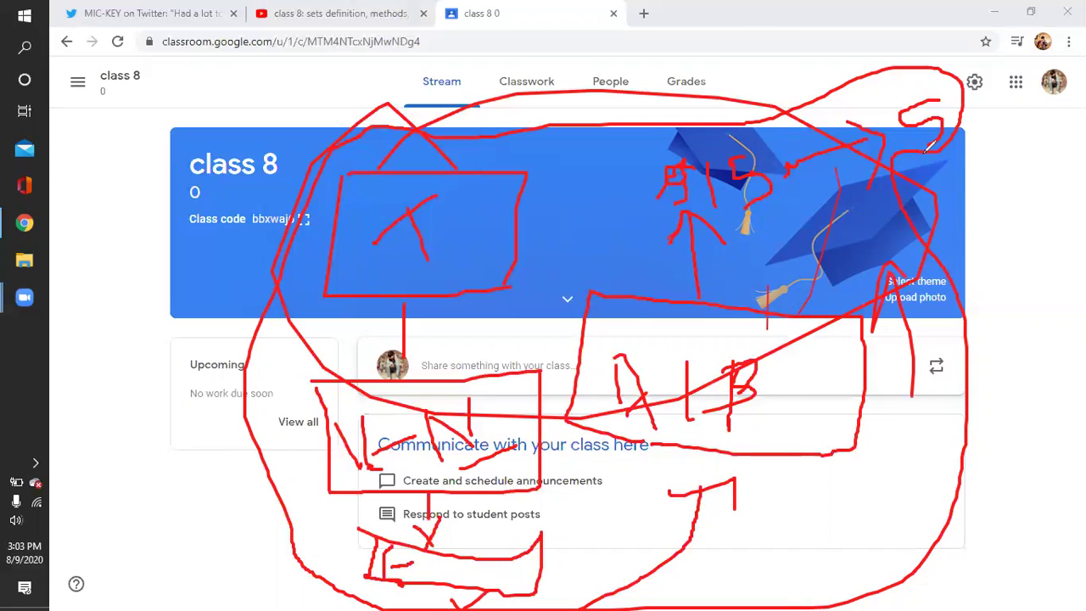
pyautogui.press('e')
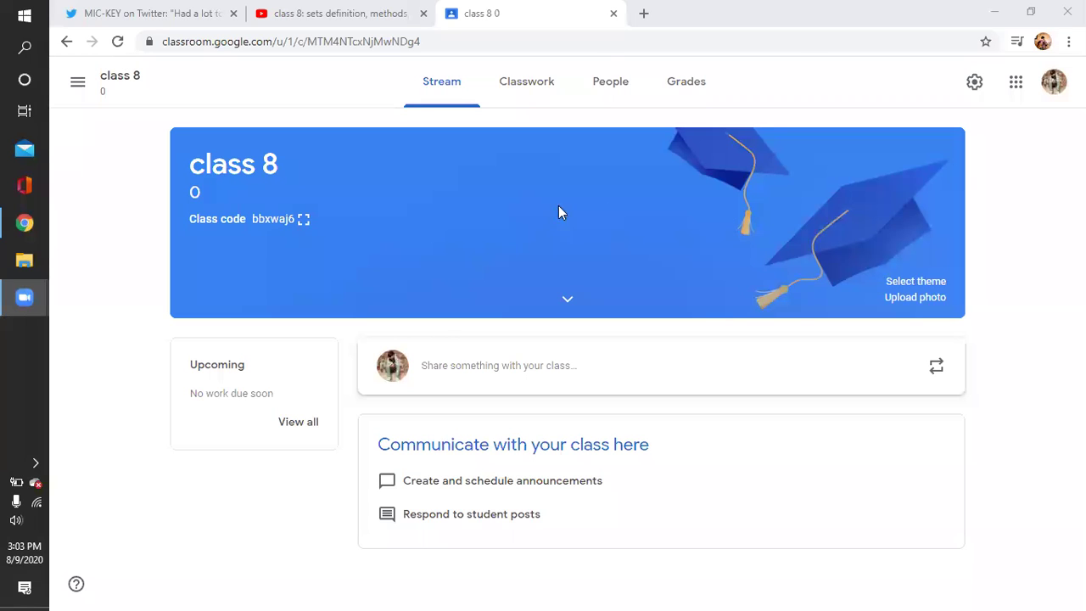
# - Display the enlarged class code of class 8, highlight it, and return to the overview of all classes
pyautogui.click(304, 219)
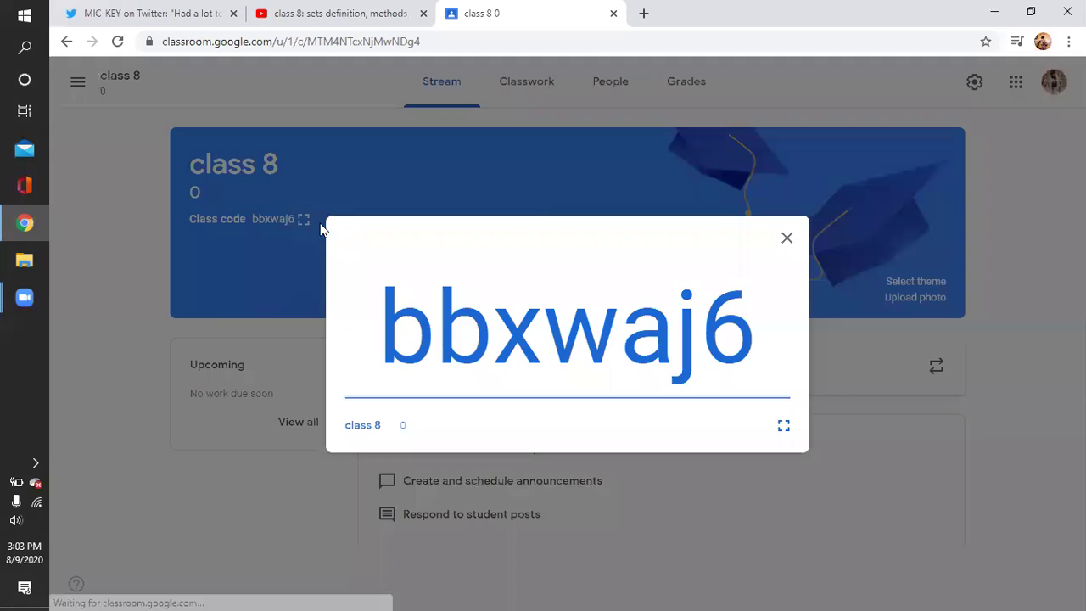
pyautogui.moveTo(769, 341); pyautogui.dragTo(387, 335)
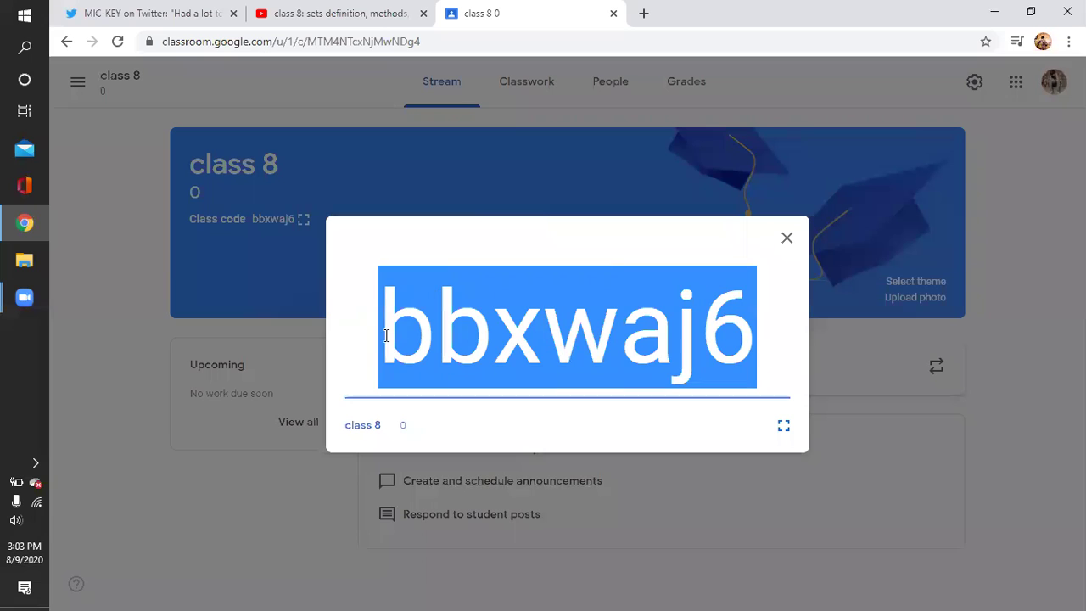
pyautogui.click(787, 240)
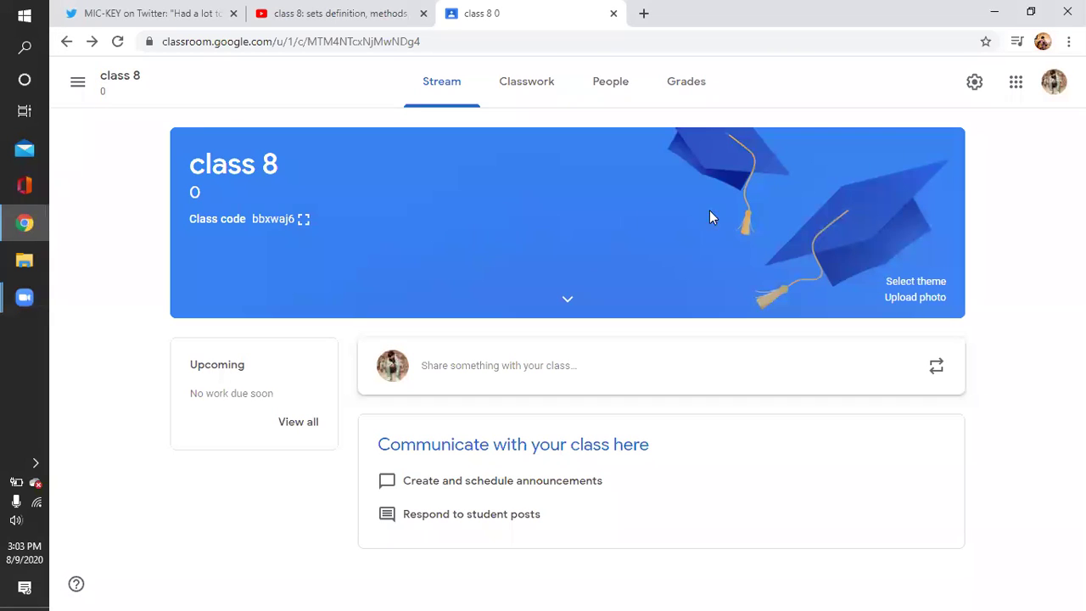
pyautogui.click(68, 43)
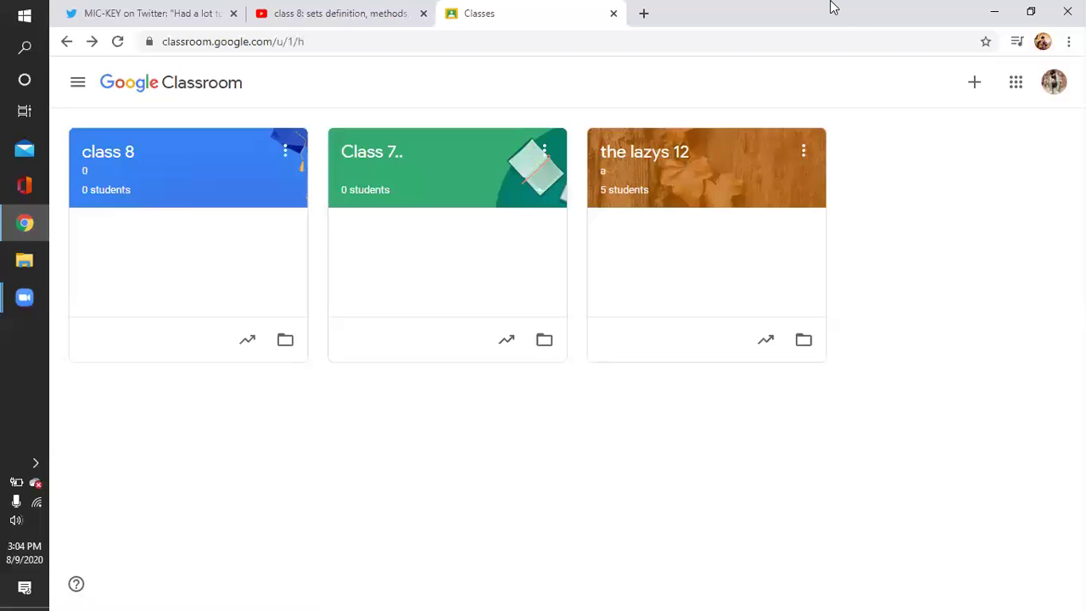
# - Open the form for joining a class and enter sdndf as a sample class code
pyautogui.moveTo(159, 102)
pyautogui.mouseDown()
pyautogui.moveTo(127, 235)
pyautogui.moveTo(157, 107)
pyautogui.mouseUp()
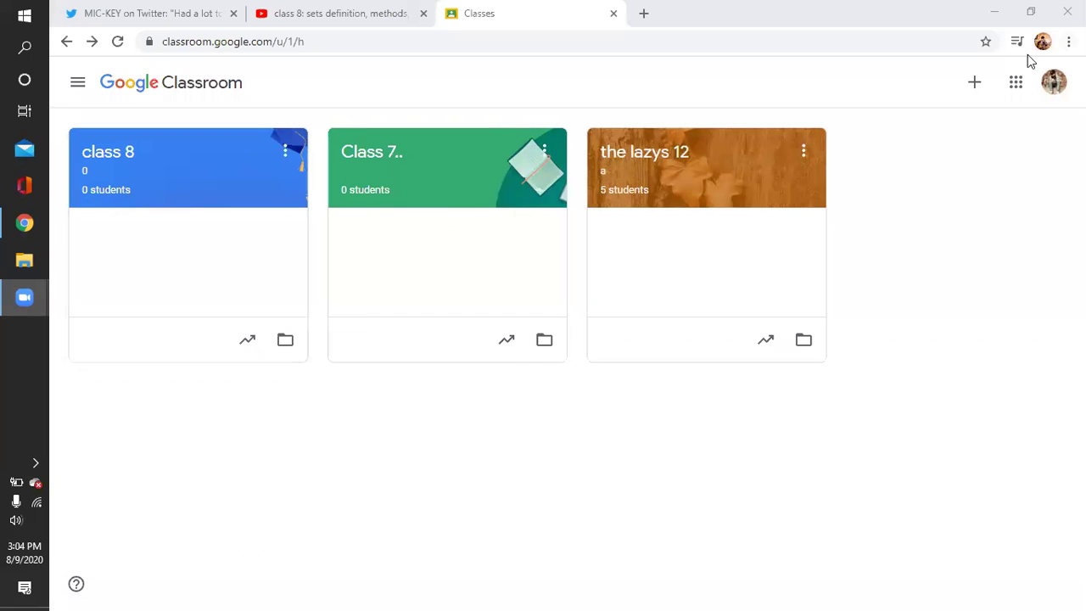
pyautogui.click(962, 91)
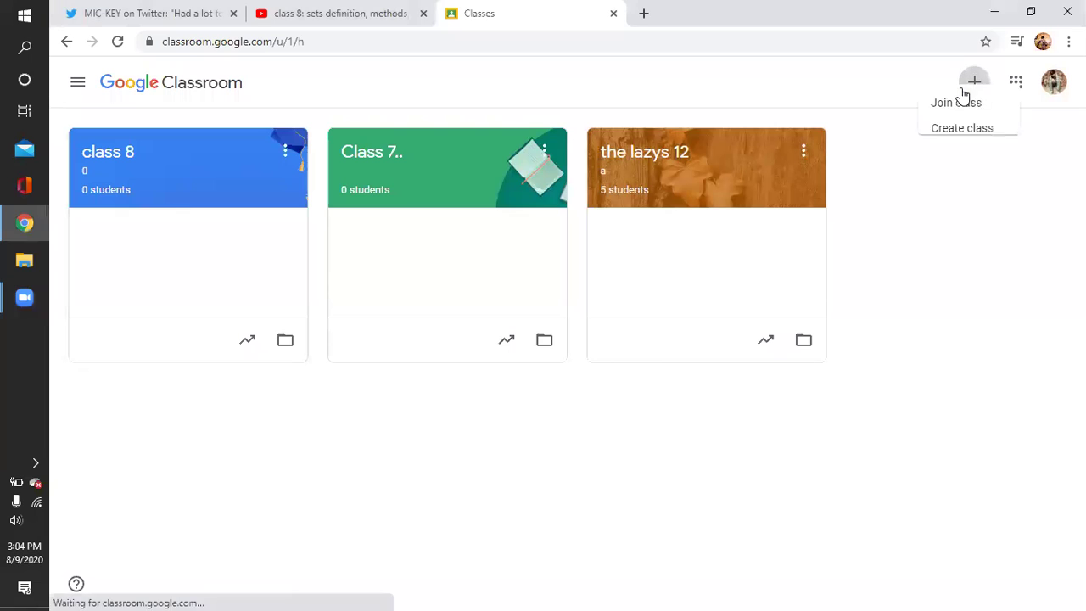
pyautogui.click(953, 114)
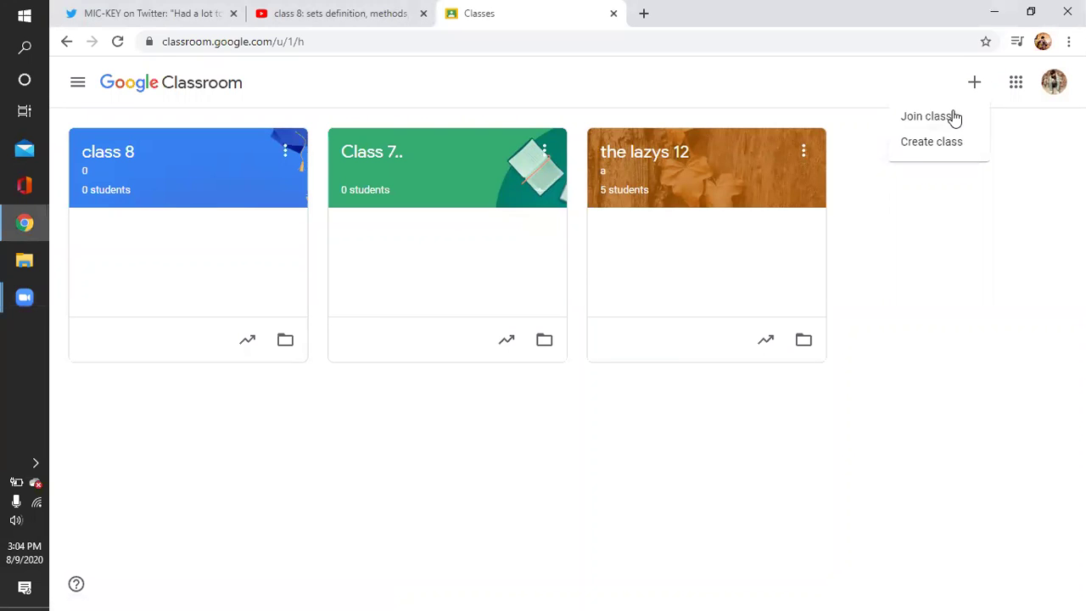
pyautogui.click(473, 316)
pyautogui.write('Rahul B')
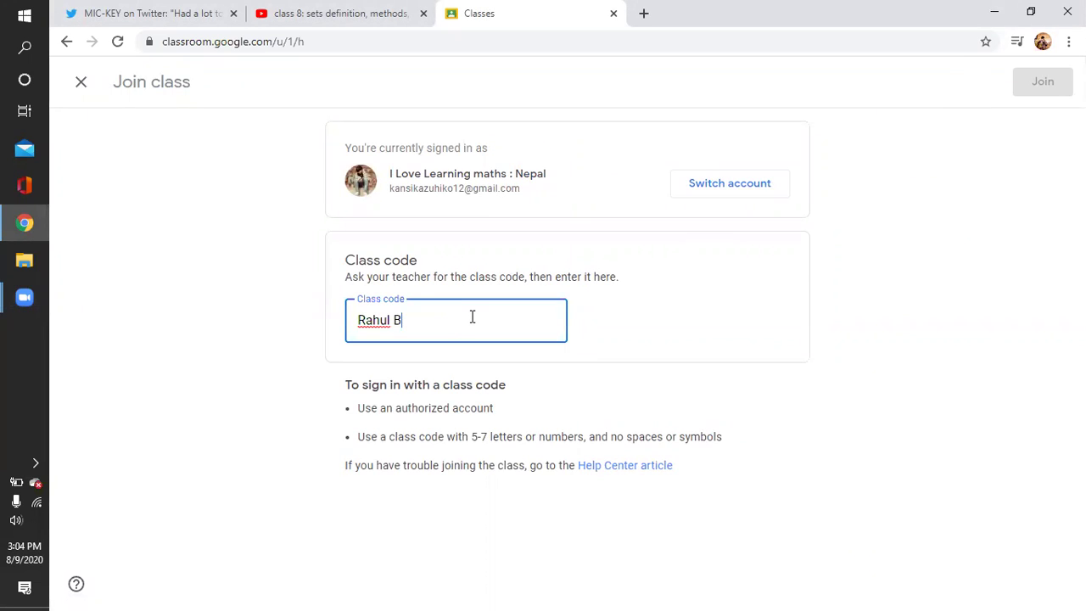
pyautogui.hotkey('ctrl', 'a')
pyautogui.press('BackSpace')
pyautogui.write('sdndfn')
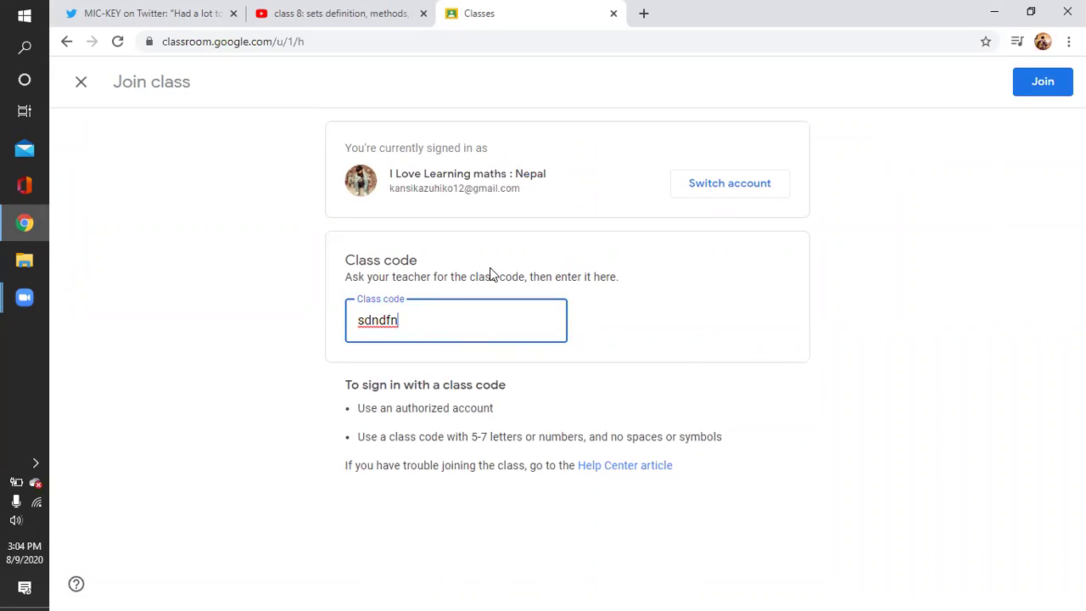
pyautogui.press('BackSpace')
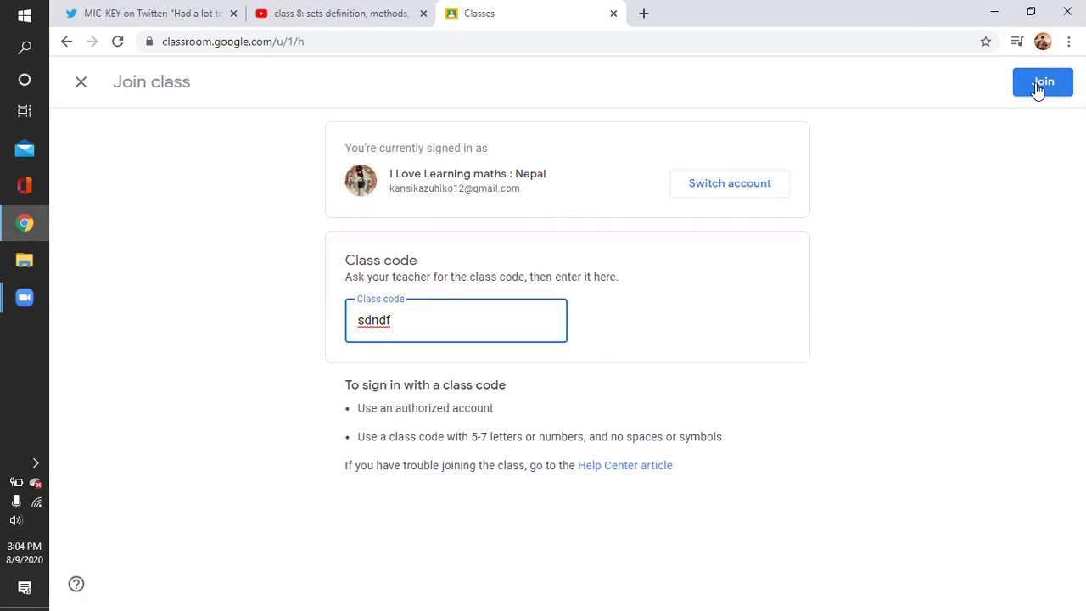
# - Clear the sample class code and close the form without joining a class
pyautogui.moveTo(486, 331); pyautogui.dragTo(313, 323)
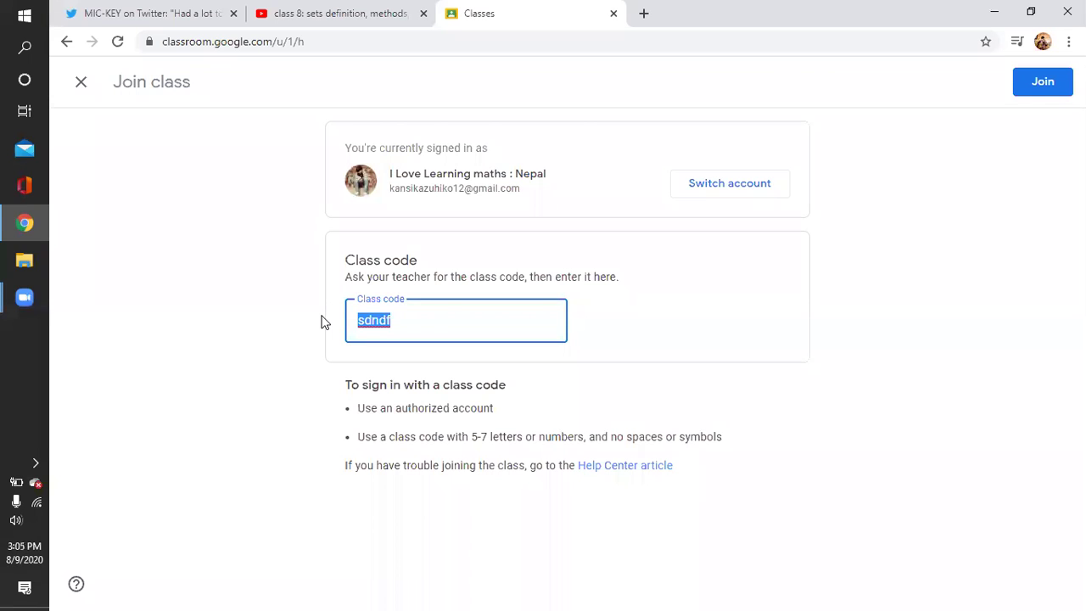
pyautogui.press('BackSpace')
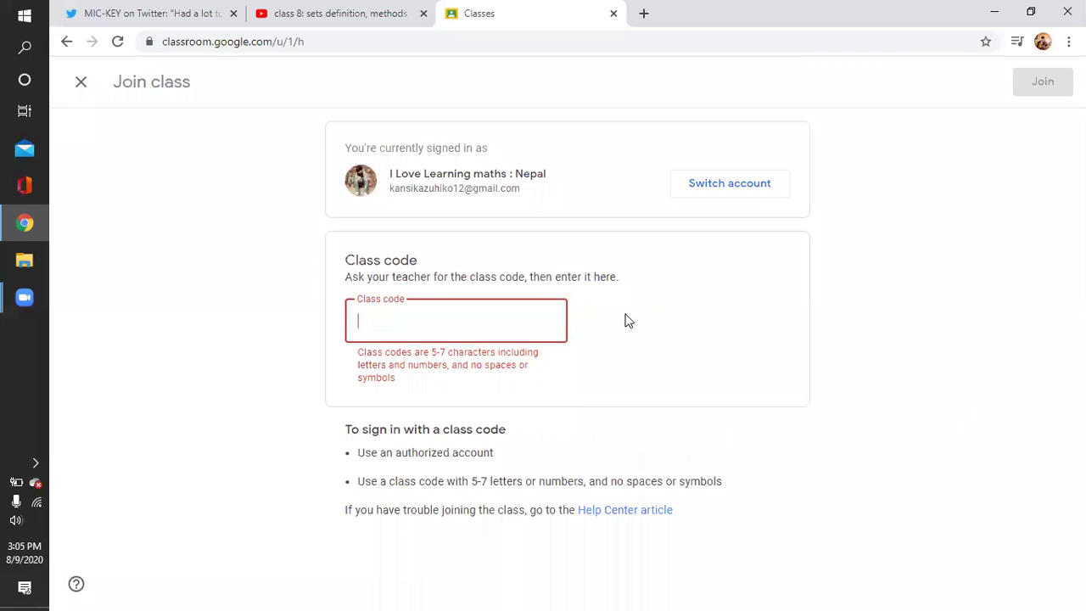
pyautogui.click(81, 82)
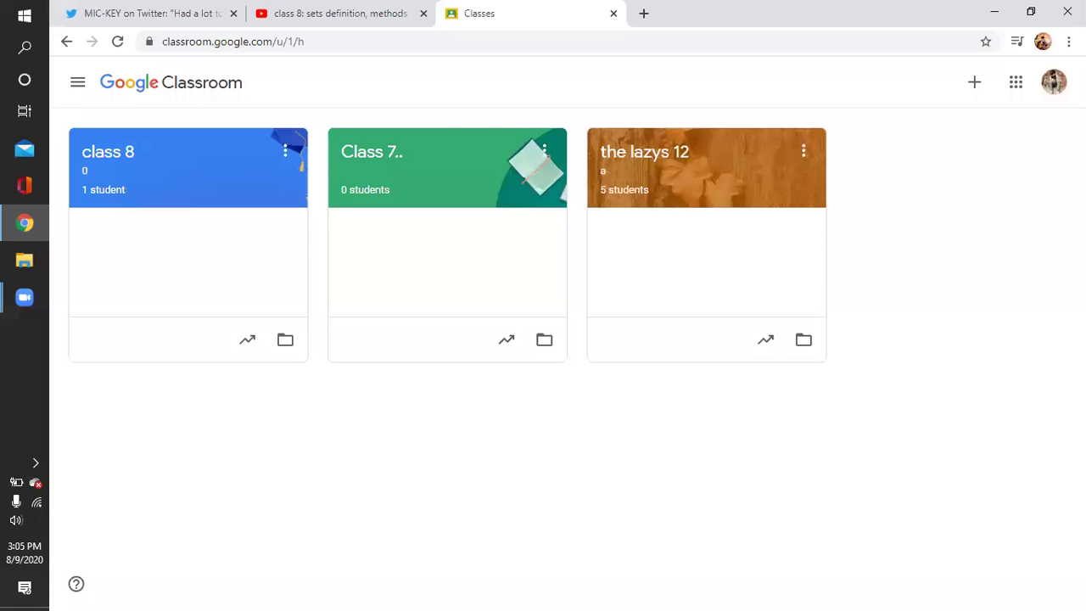
# - Display the classes page as a Galaxy S5 mobile preview in the browser's developer tools
pyautogui.hotkey('ctrl', 'shift', 'i')
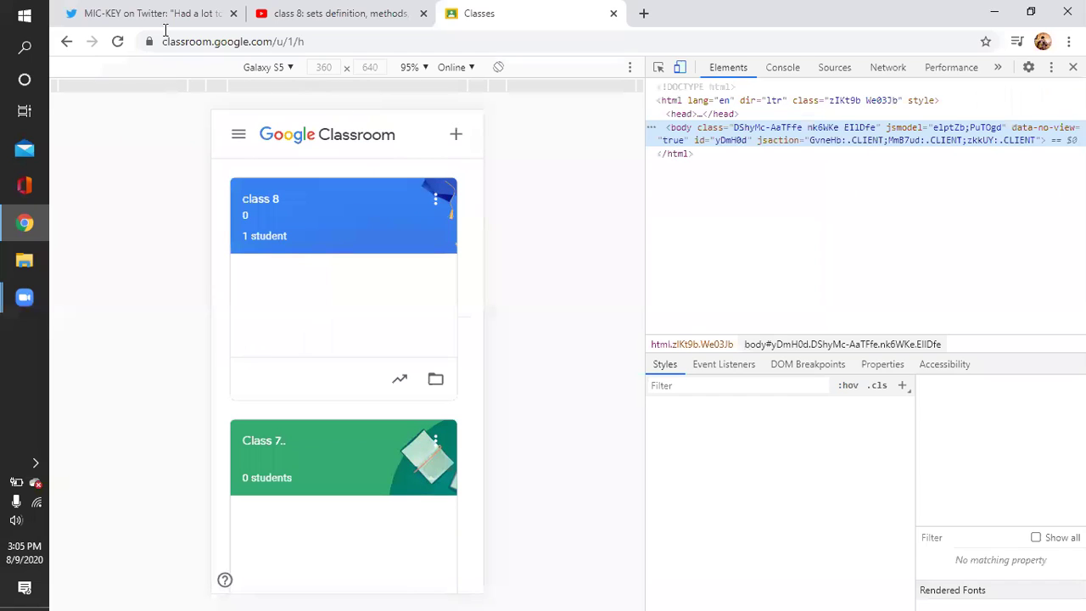
pyautogui.click(280, 73)
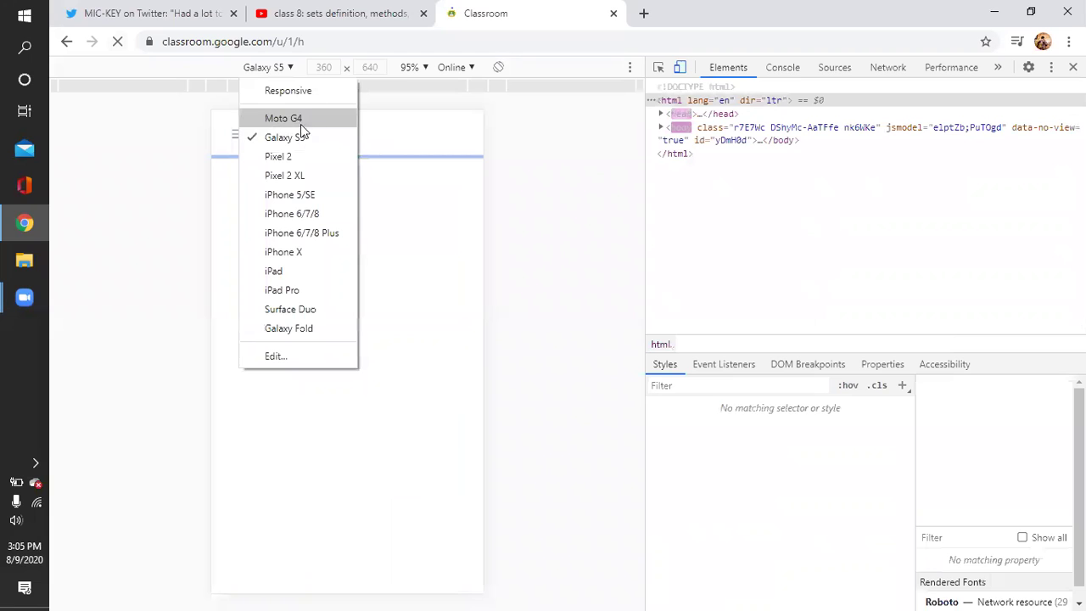
pyautogui.click(582, 213)
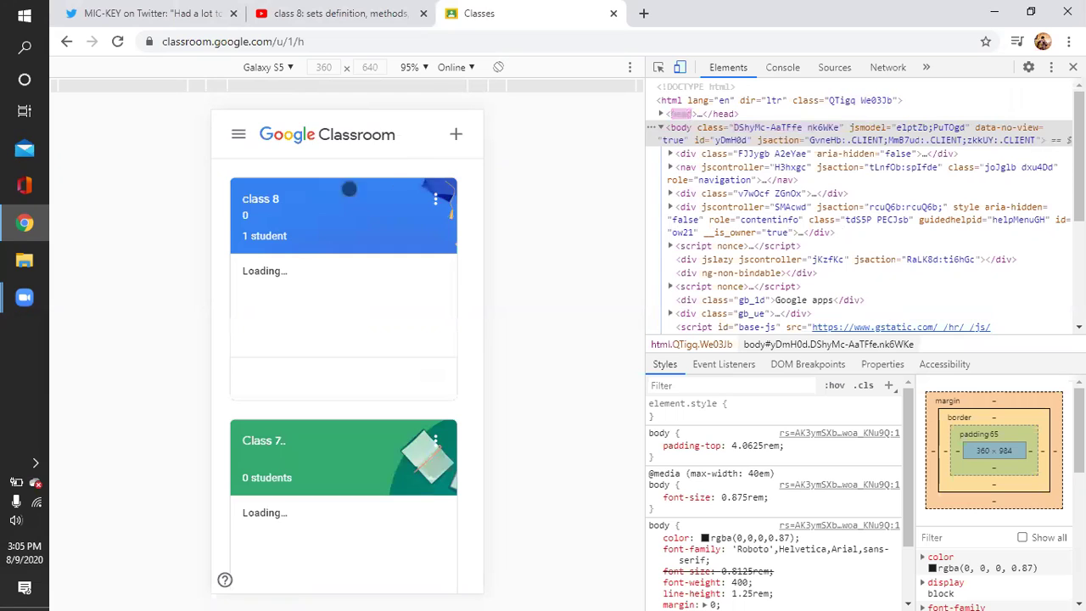
# - Look through the classes page in the mobile preview and show its options for joining or creating a class
pyautogui.scroll(-4, 297, 296)
pyautogui.scroll(4, 301, 313)
pyautogui.scroll(-4, 301, 314)
pyautogui.scroll(4, 298, 308)
pyautogui.click(454, 135)
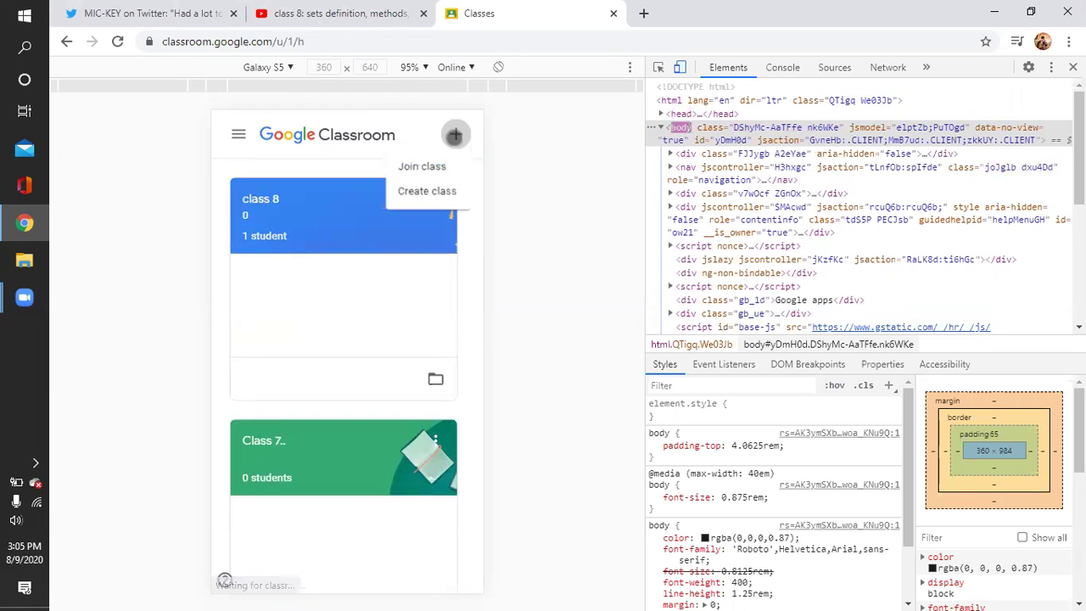
# - Browse the class cards in the mobile preview and open class 8
pyautogui.scroll(-1, 276, 286)
pyautogui.scroll(-4, 276, 286)
pyautogui.scroll(4, 289, 328)
pyautogui.scroll(-1, 288, 328)
pyautogui.scroll(-2, 293, 326)
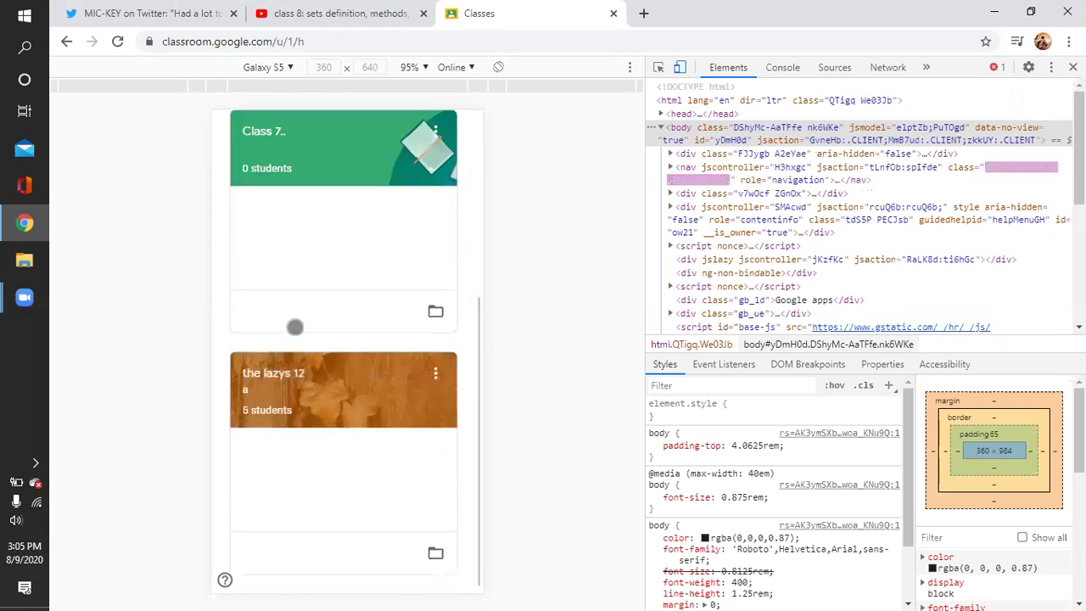
pyautogui.scroll(3, 293, 323)
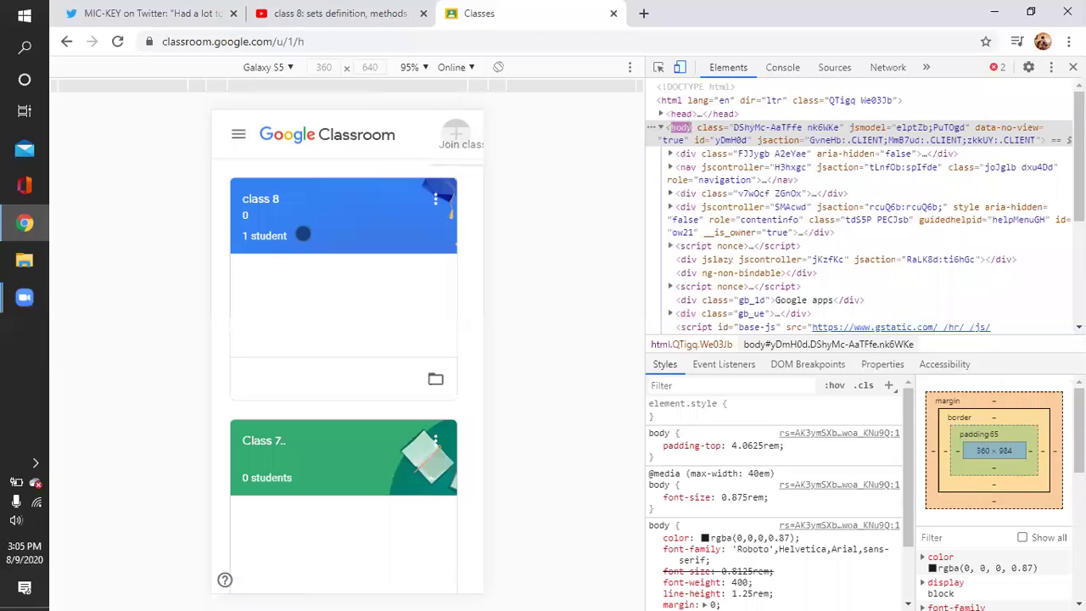
pyautogui.click(291, 235)
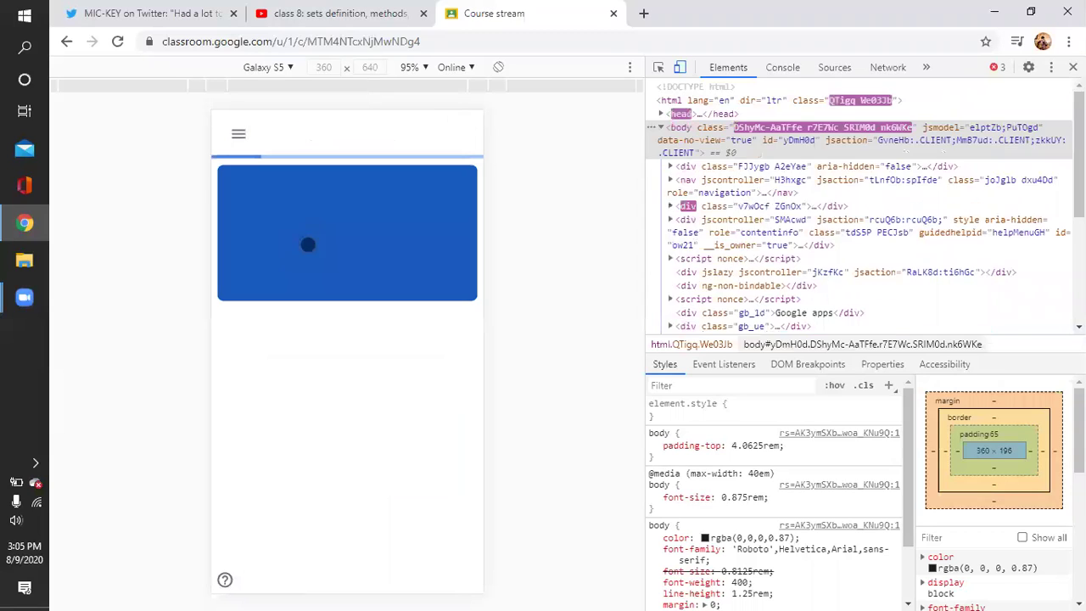